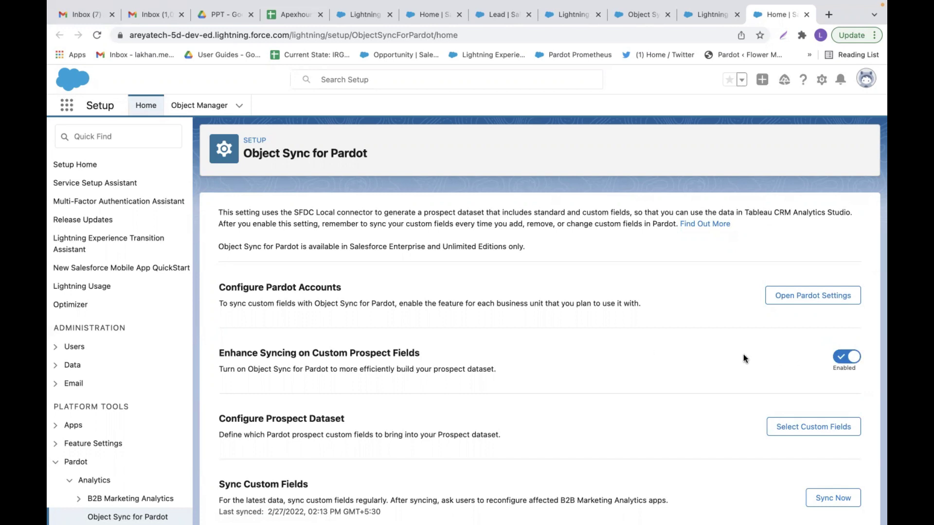
- Switch from the Object Sync page to the Pardot Custom Fields page
scroll(744, 358, down, 2)
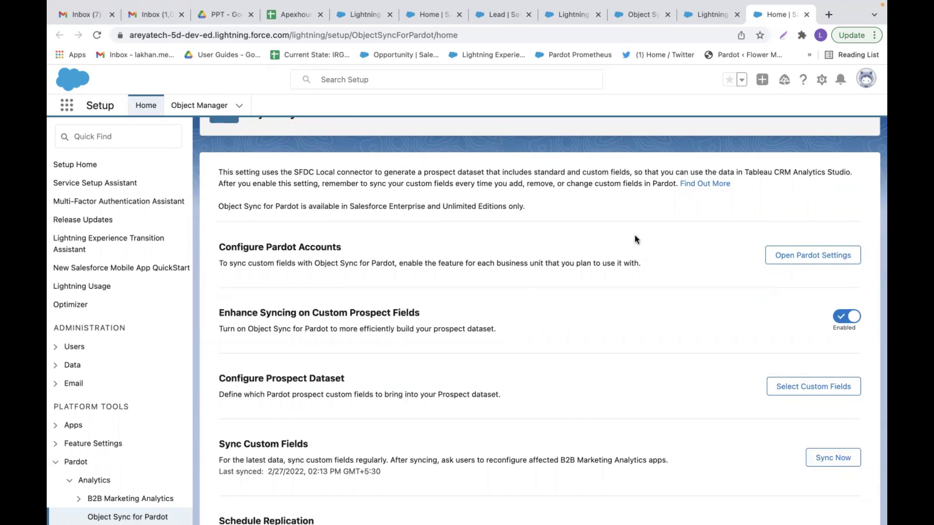
scroll(599, 161, up, 2)
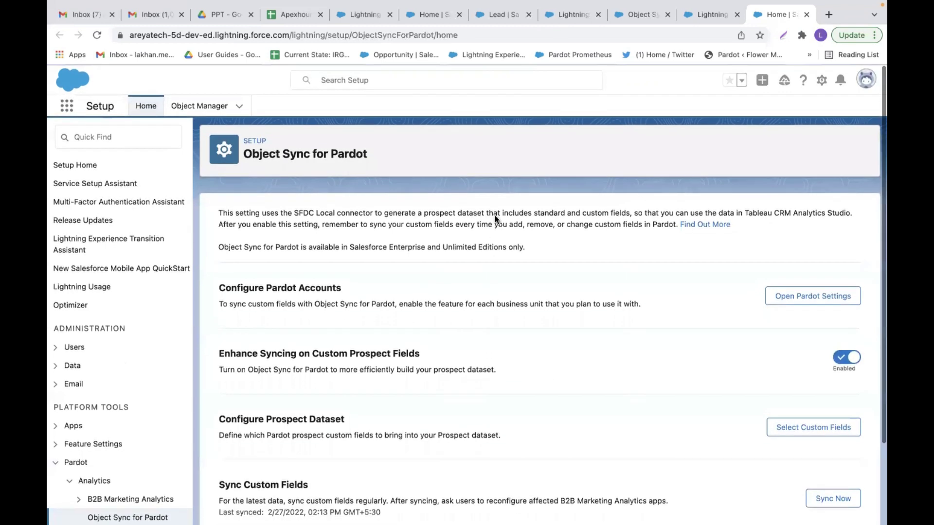
click(709, 15)
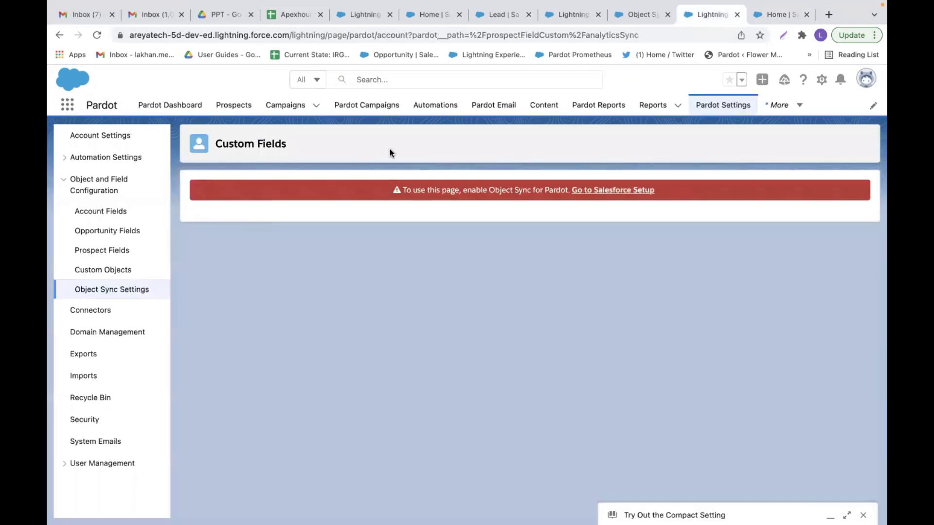
- Open Prospect Fields and browse the 31 default fields such as Zip, Website and Email
click(121, 252)
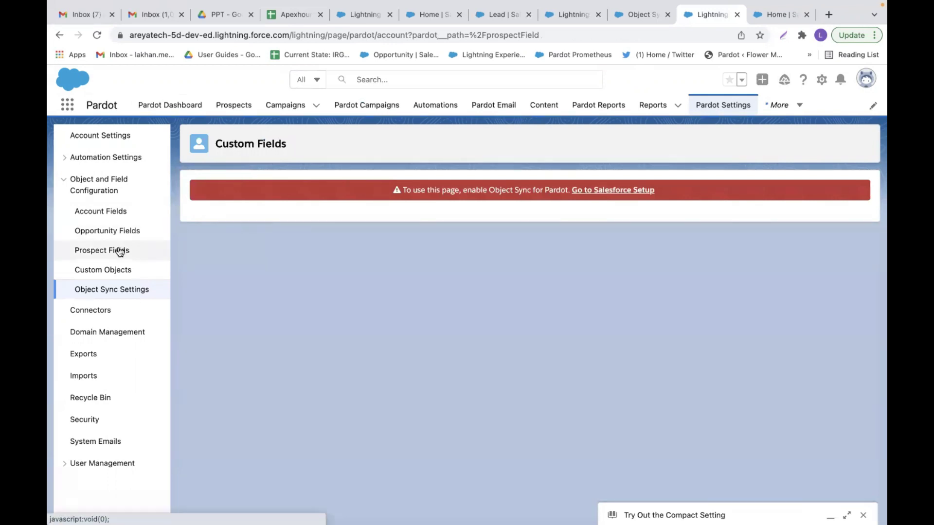
scroll(452, 291, down, 2)
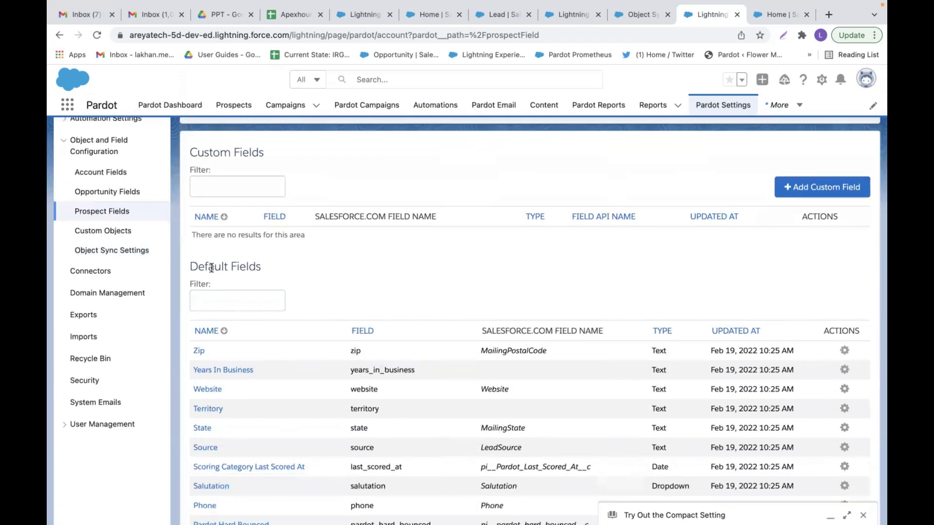
triple_click(211, 268)
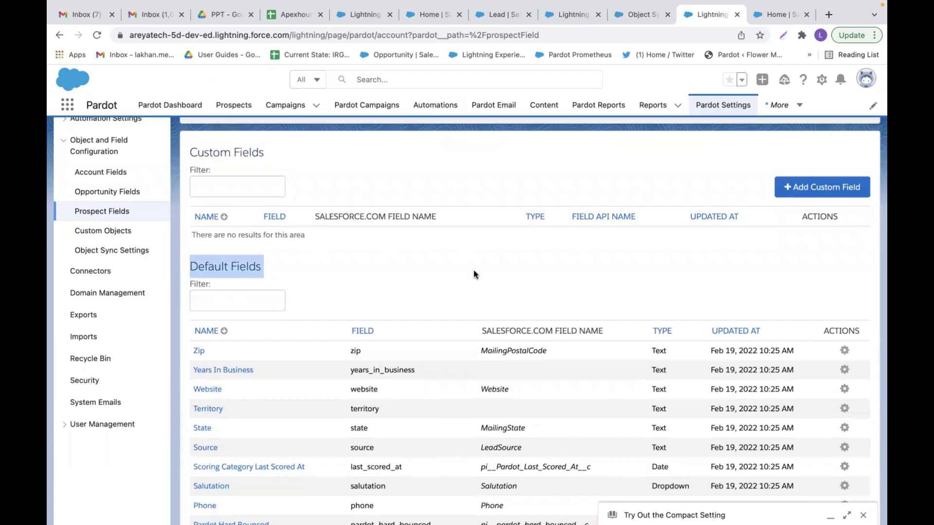
scroll(468, 278, down, 4)
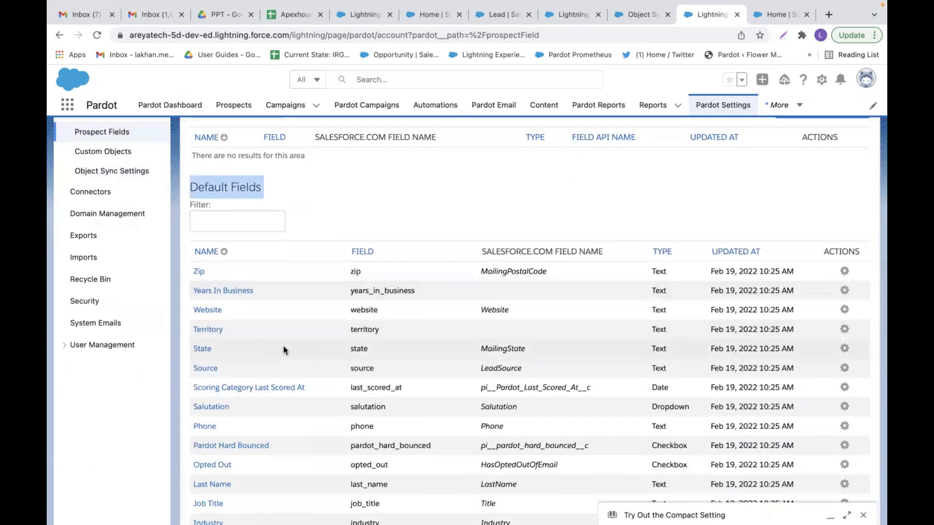
scroll(283, 346, down, 5)
scroll(284, 350, down, 9)
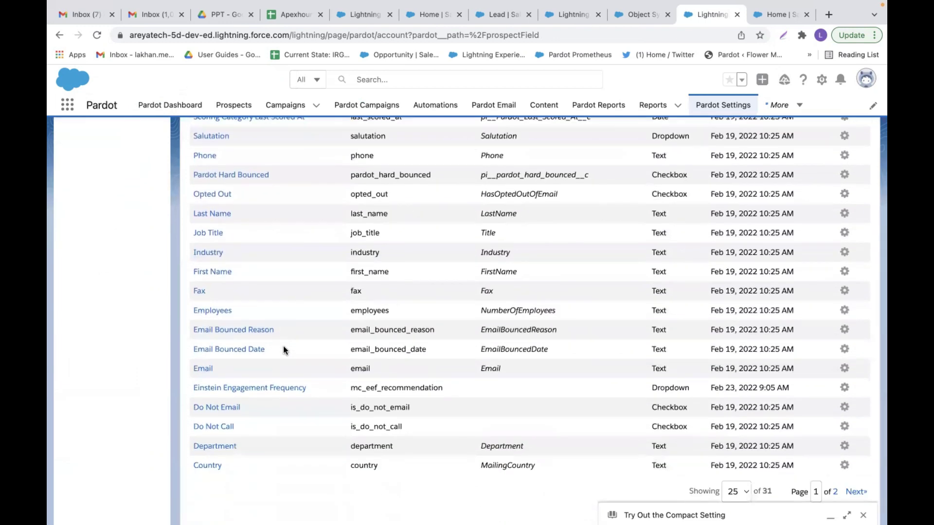
scroll(283, 349, up, 20)
click(249, 340)
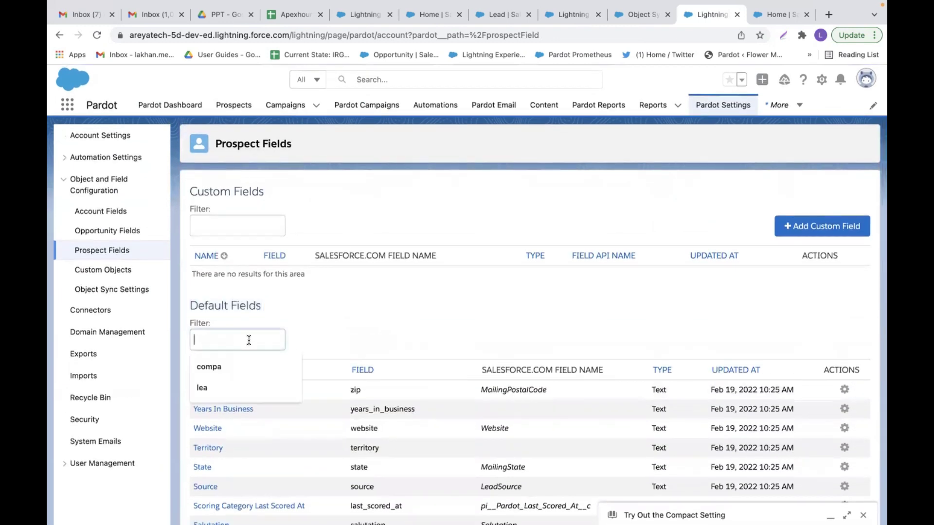
- Filter default fields by 'first name' and note it maps to Salesforce FirstName
text(first name)
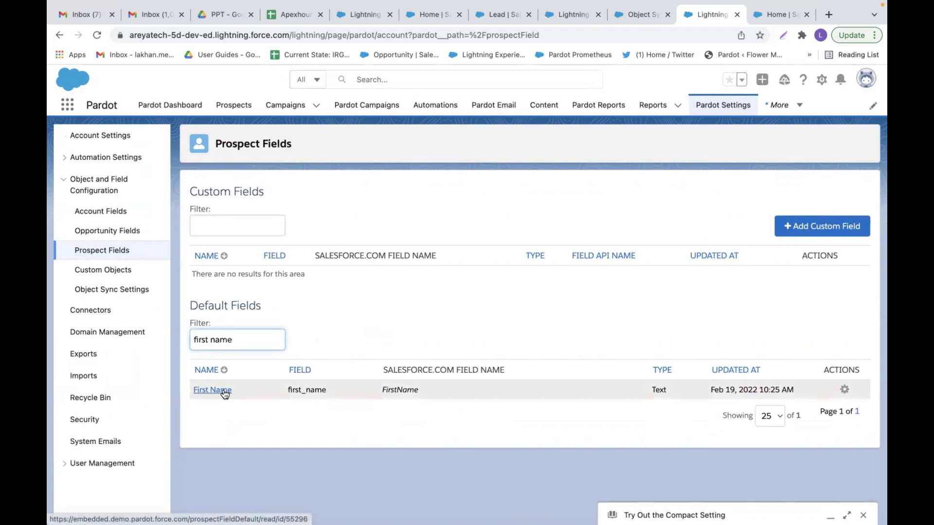
click(392, 387)
double_click(391, 387)
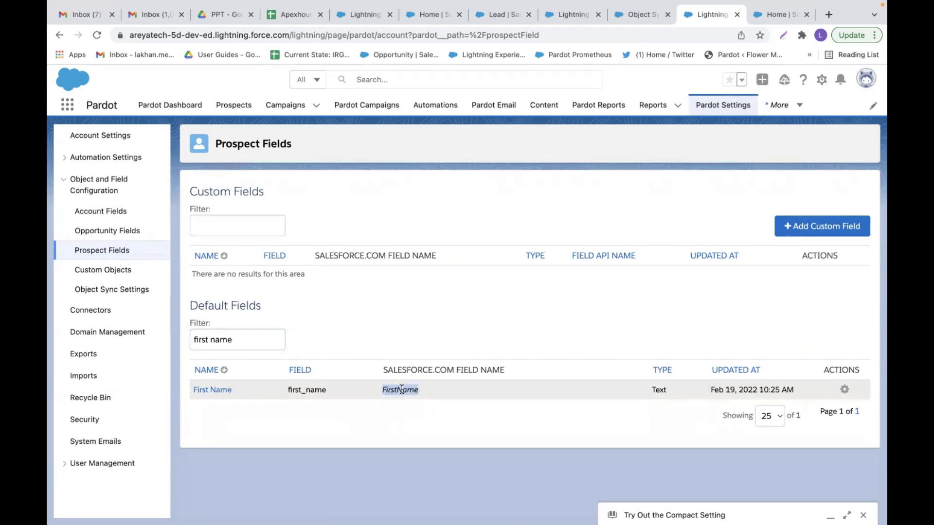
- Replace the filter text with 'company' to show the Company field mapping
click(250, 336)
triple_click(250, 336)
text(company)
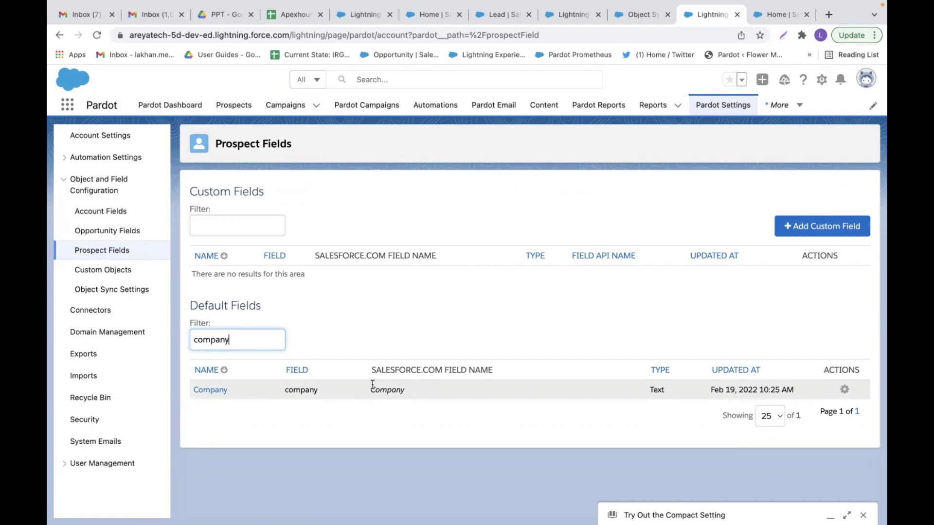
click(821, 79)
- Go to Setup's Object Manager and open the Lead object by searching 'lea'
click(757, 117)
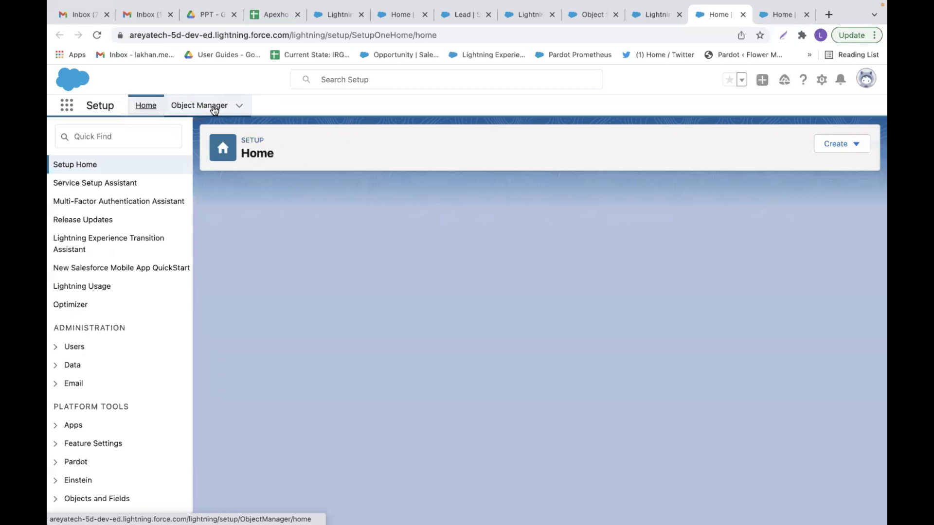
click(214, 108)
click(696, 145)
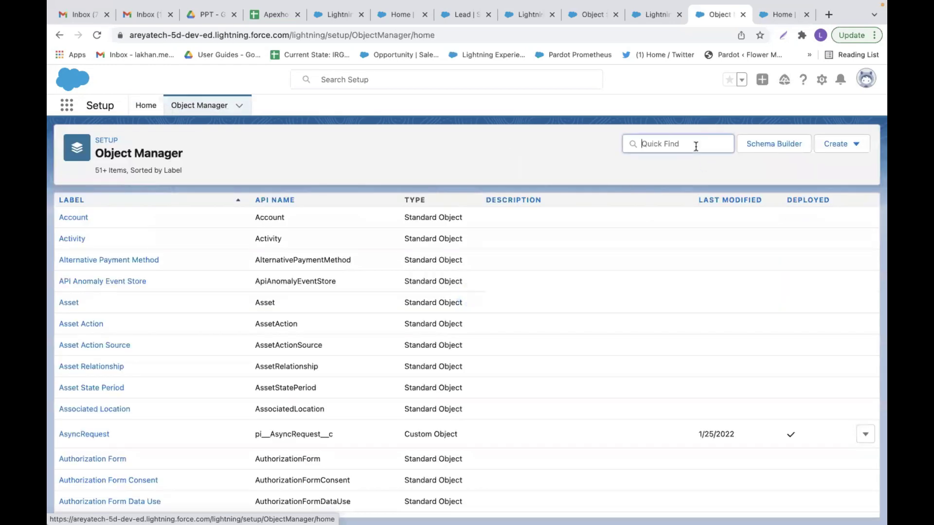
text(lea)
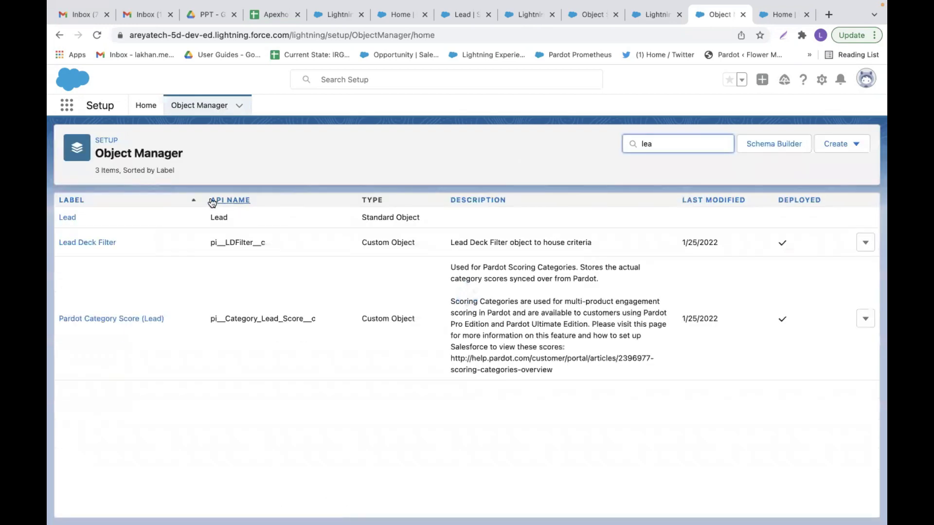
click(72, 217)
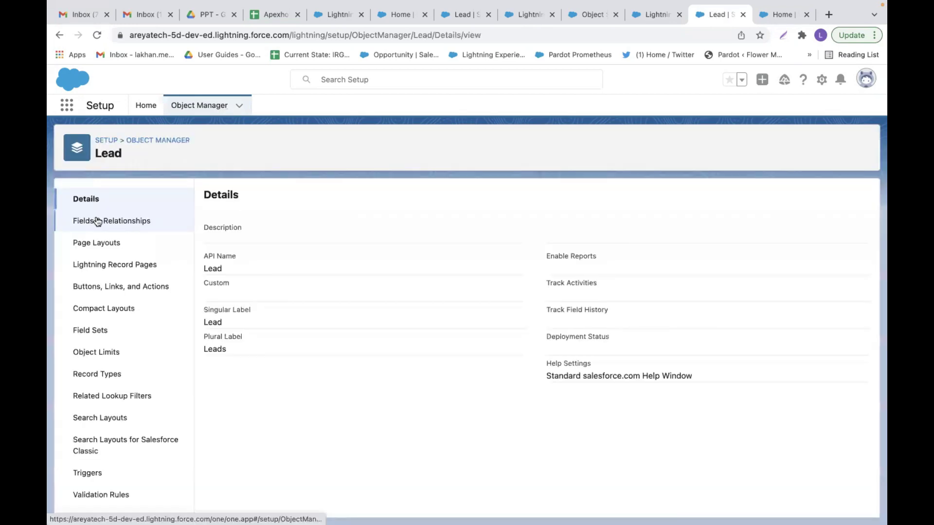
- Filter Lead fields by 'lead' and open the Lead Type (Lead_Stage__c) picklist field
click(96, 221)
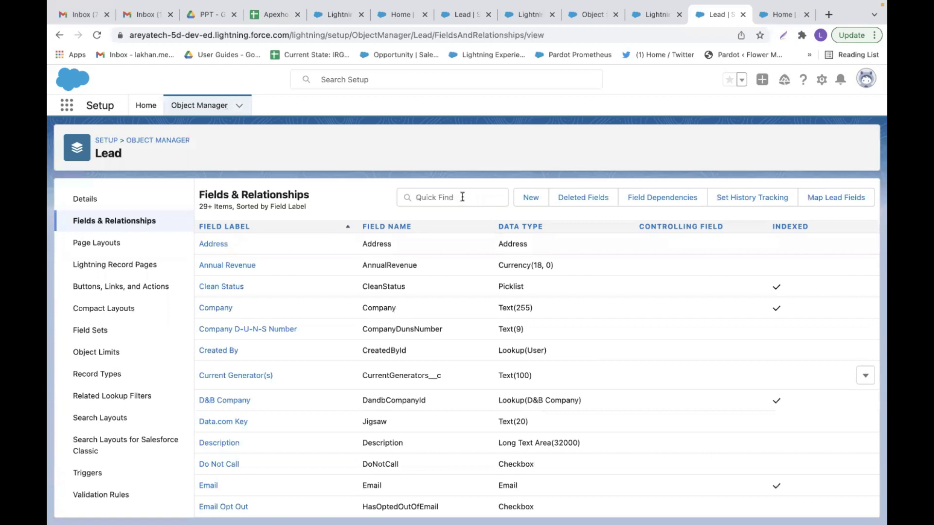
click(462, 196)
text(lead)
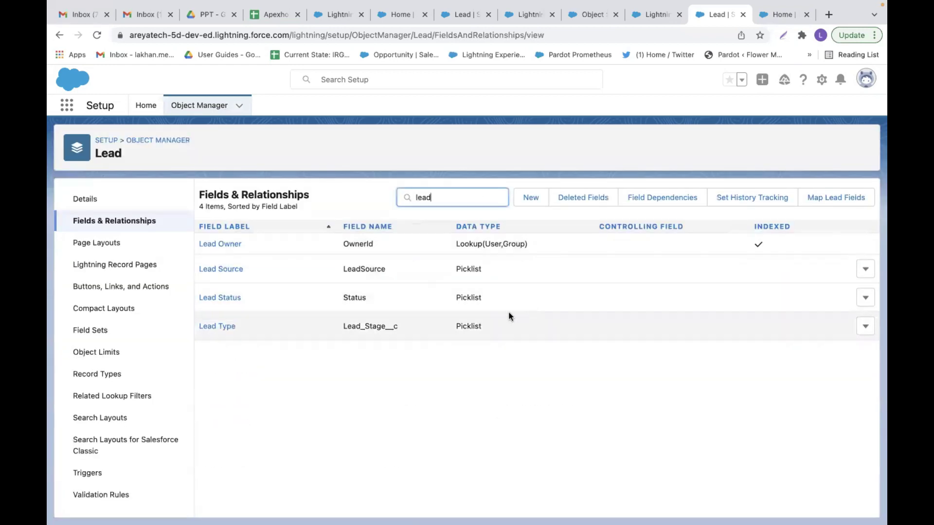
double_click(379, 324)
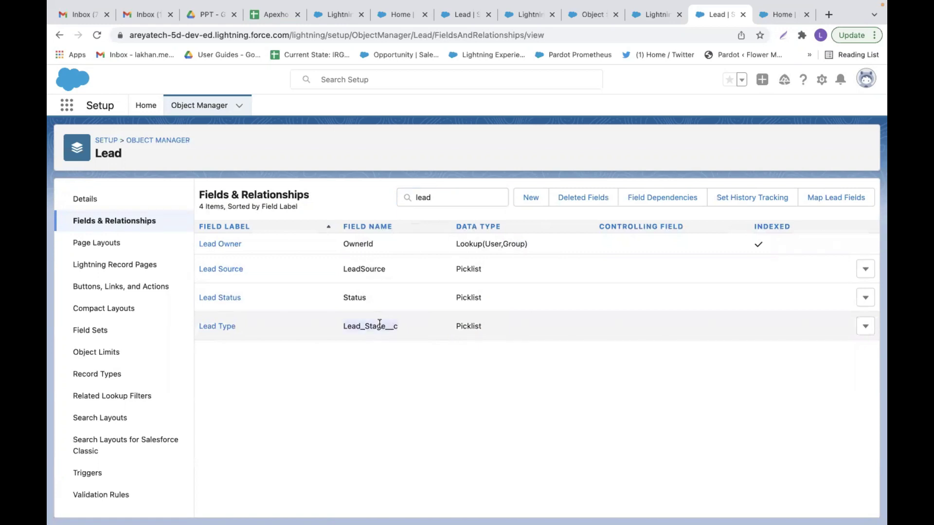
click(226, 327)
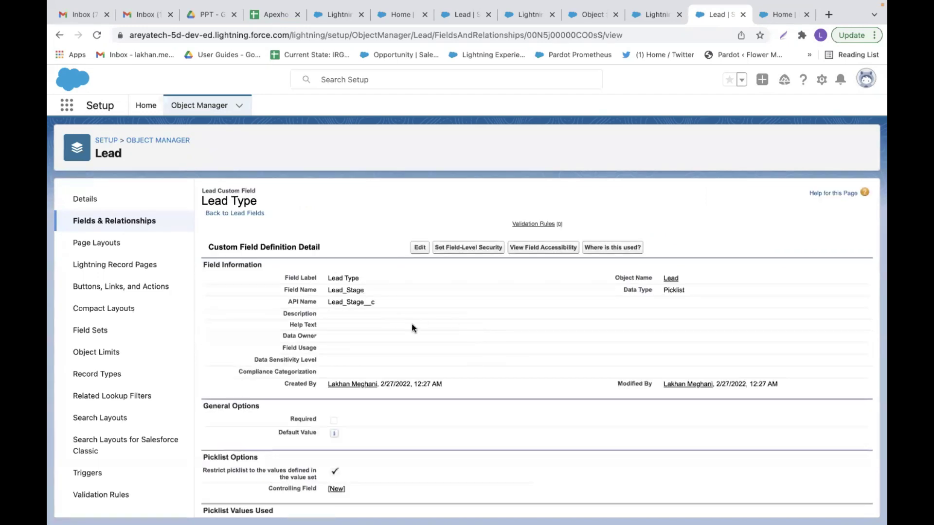
- Review the Qualified and Need Nurturing picklist values, then return to Pardot Prospect Fields
scroll(413, 328, down, 5)
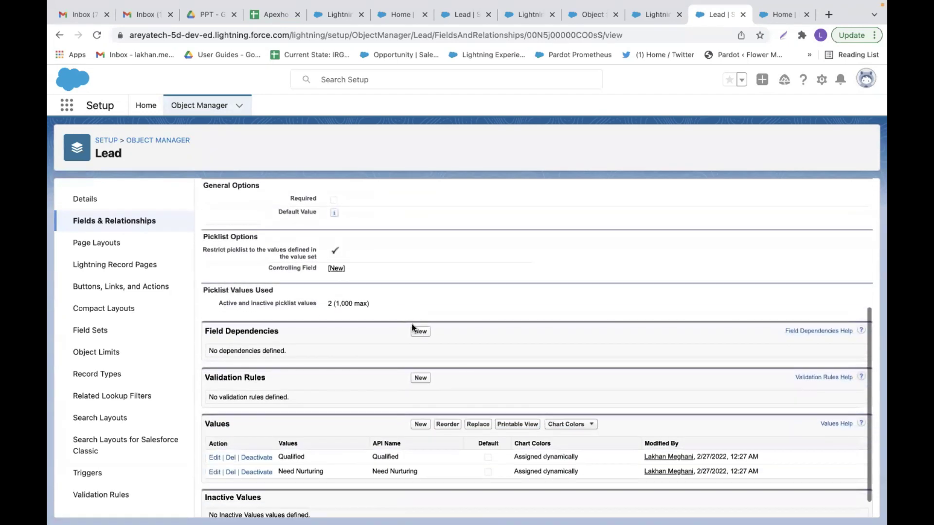
double_click(294, 456)
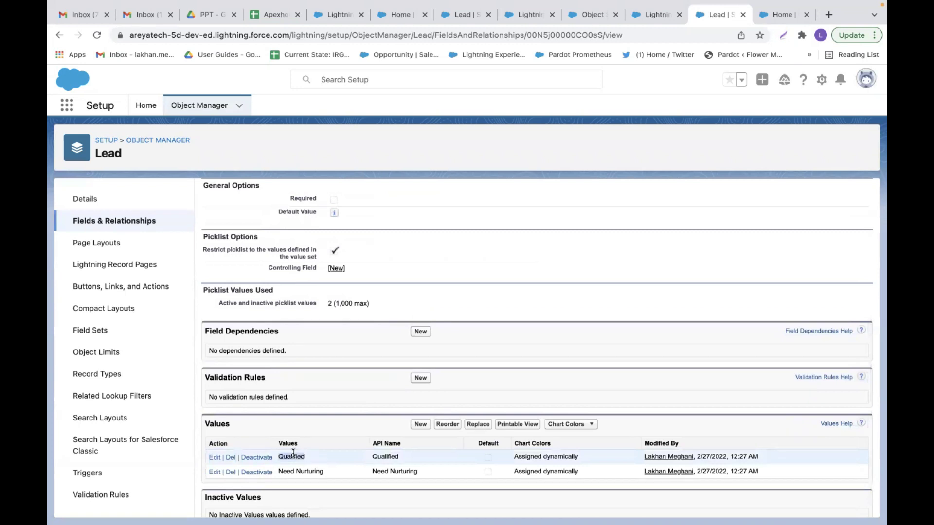
double_click(313, 471)
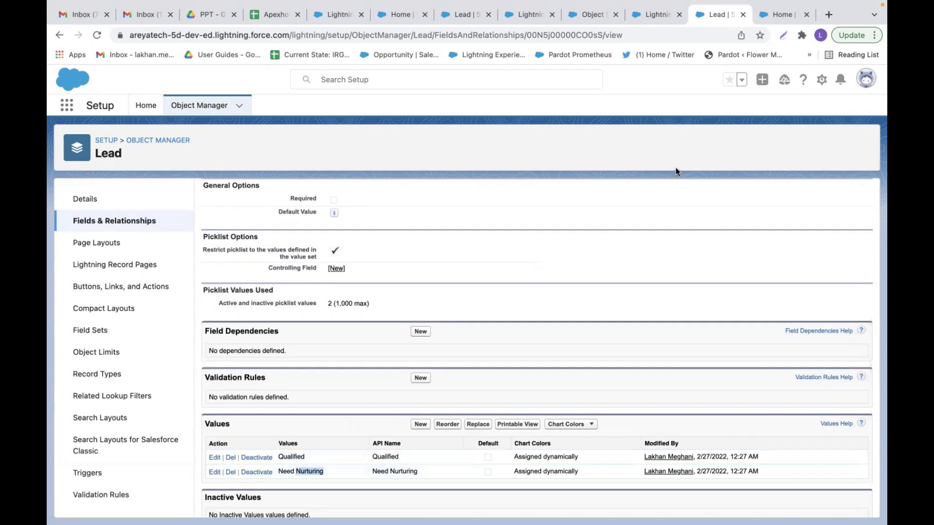
scroll(558, 325, up, 5)
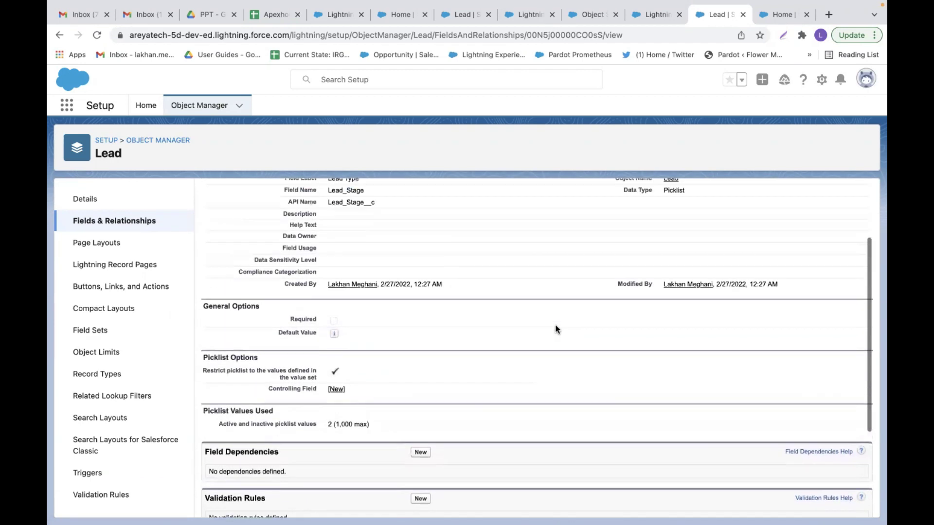
click(657, 18)
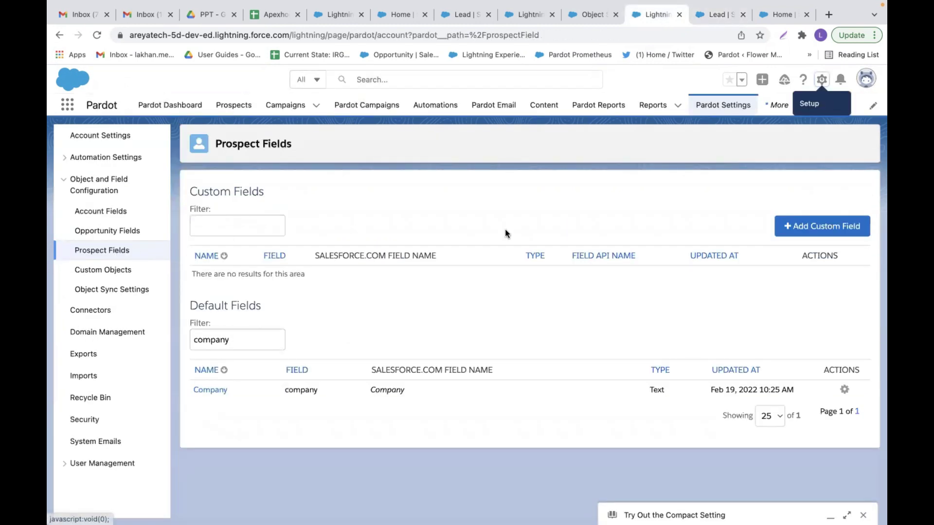
- Start a new custom prospect field named 'Lead Type' with ID Lead_Type
click(796, 227)
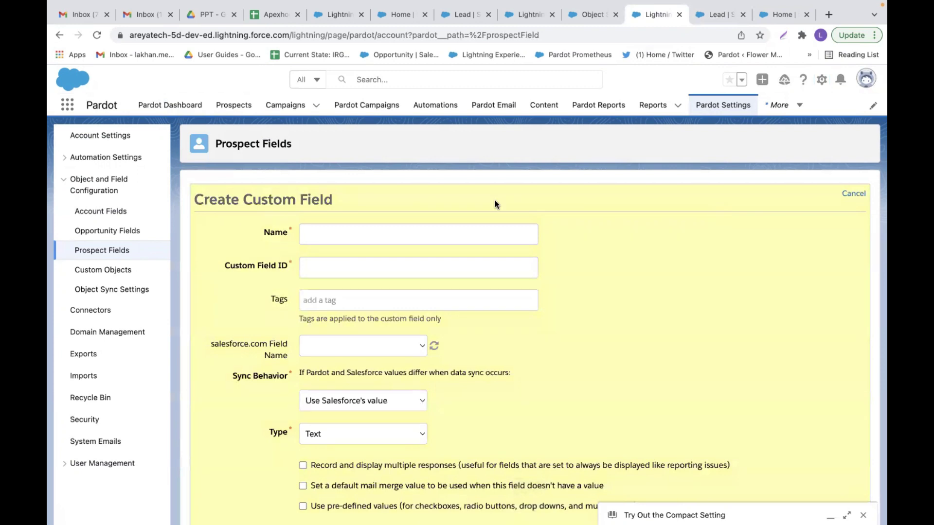
click(362, 235)
text(Lea)
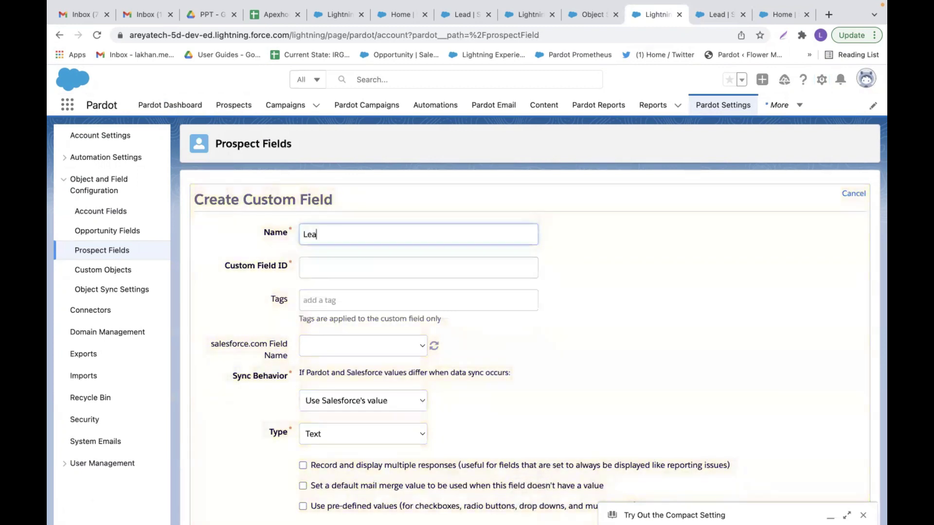
text(d Type)
click(361, 267)
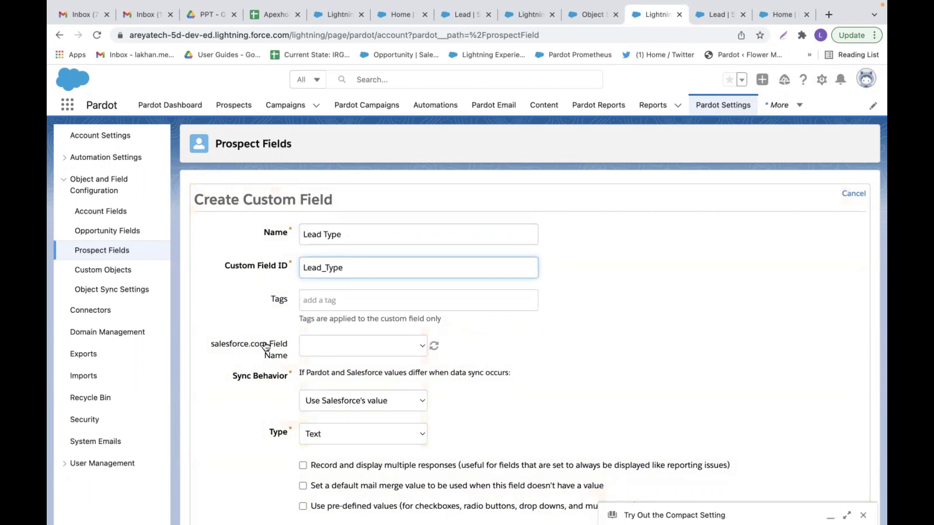
- Map the field to the Salesforce field Lead Type (Lead_Stage__c)
scroll(405, 347, down, 1)
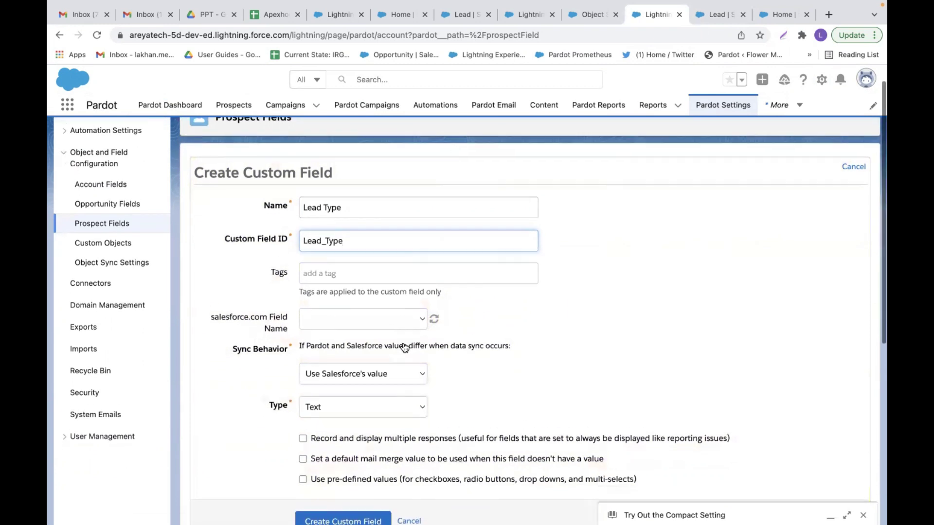
click(409, 307)
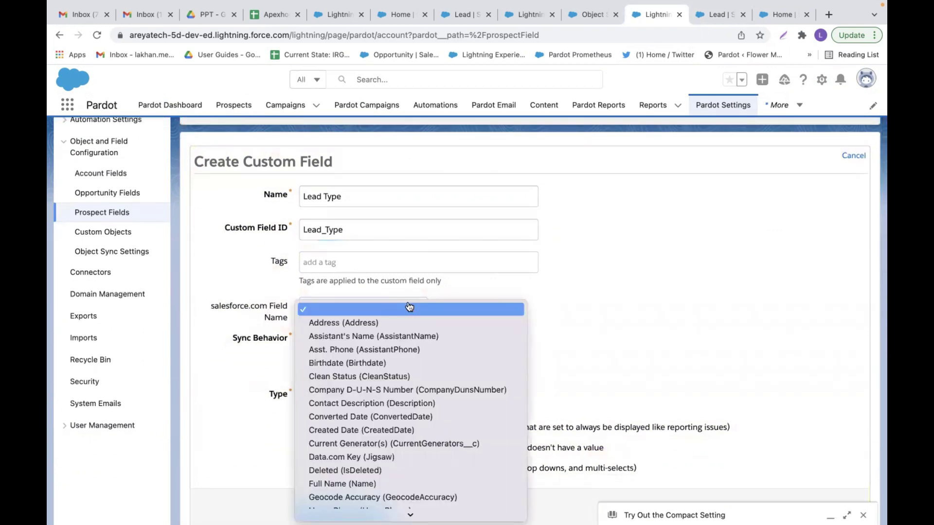
key(l)
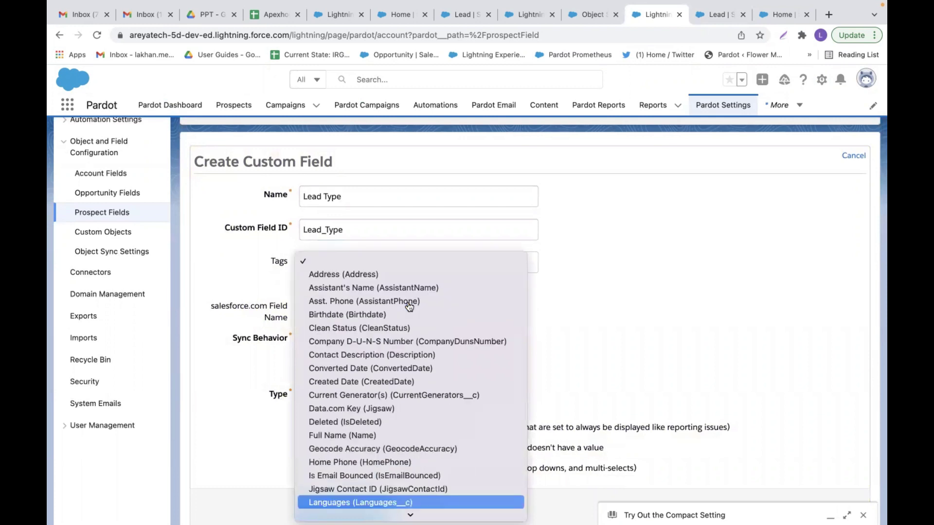
key(Down)
key(Down)
key(Down)
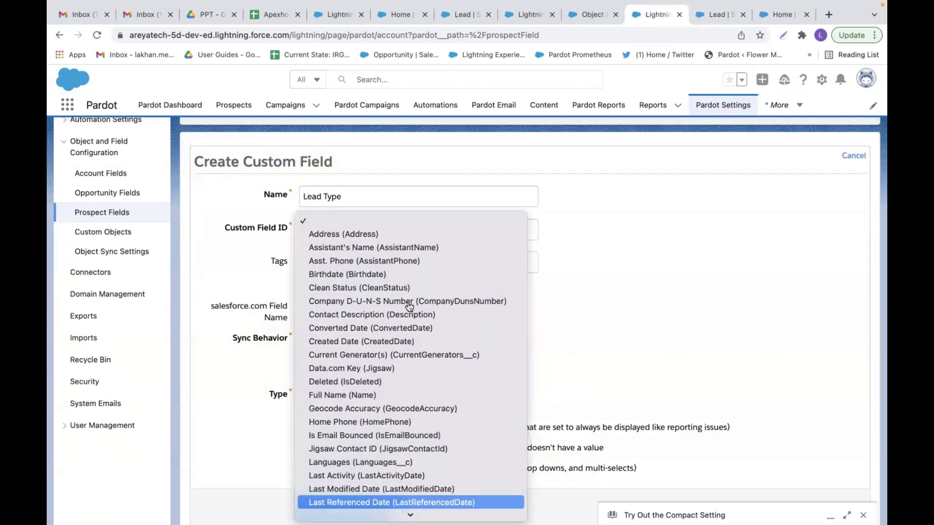
key(Down)
key(Down)
key(Down)
key(Down)
key(Down)
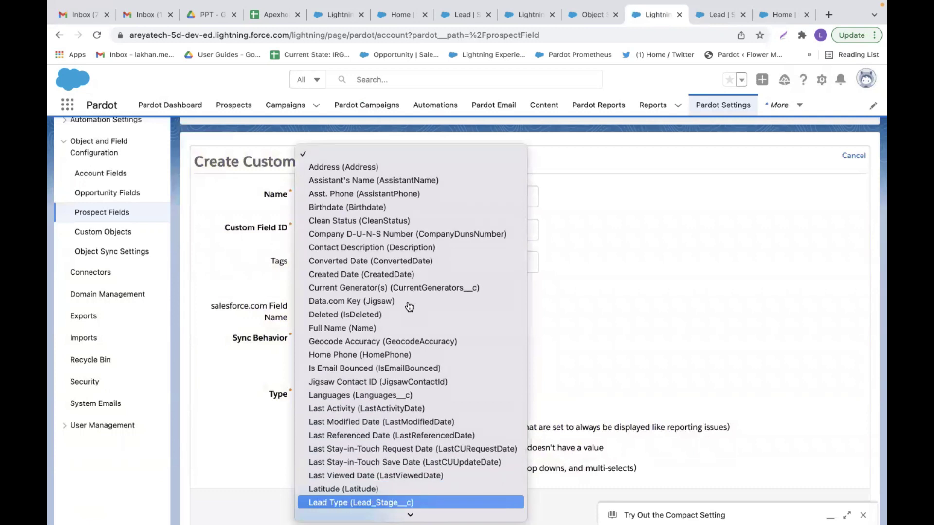
key(Return)
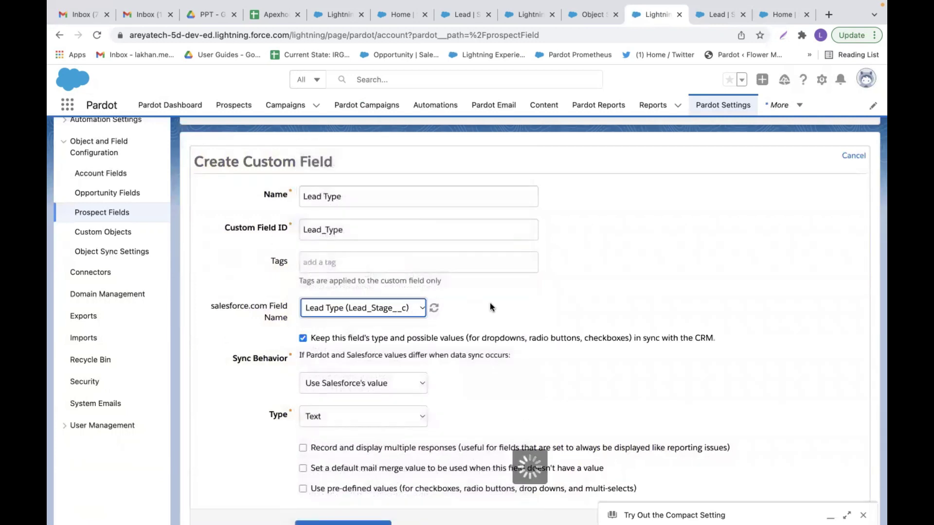
scroll(481, 306, down, 1)
scroll(481, 305, down, 1)
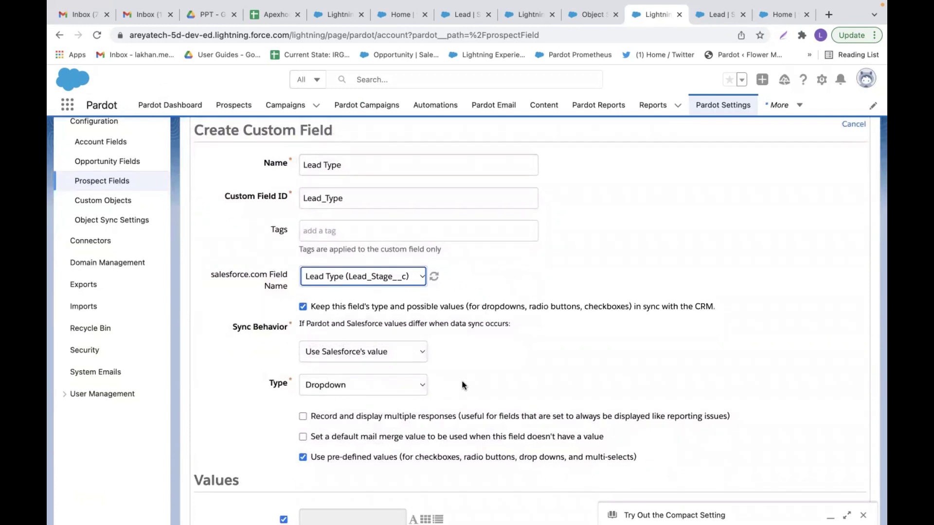
scroll(462, 382, down, 5)
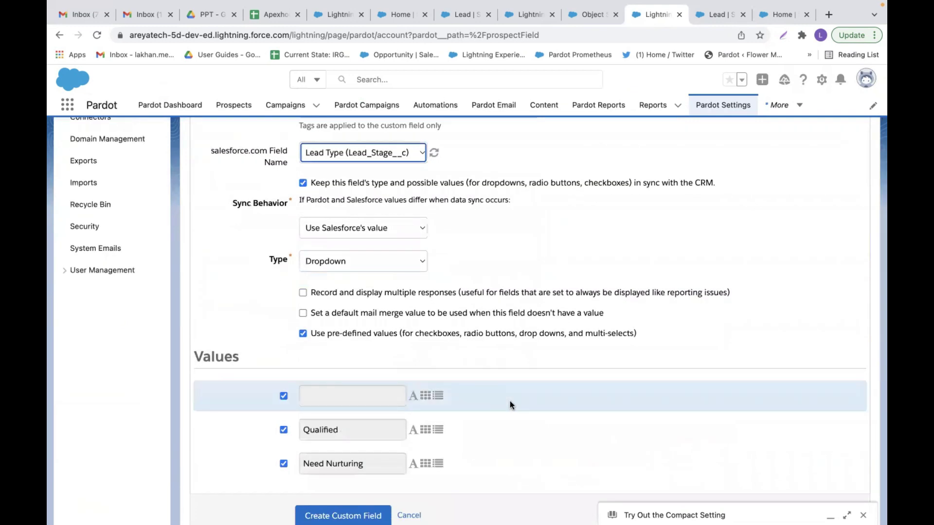
scroll(509, 402, down, 2)
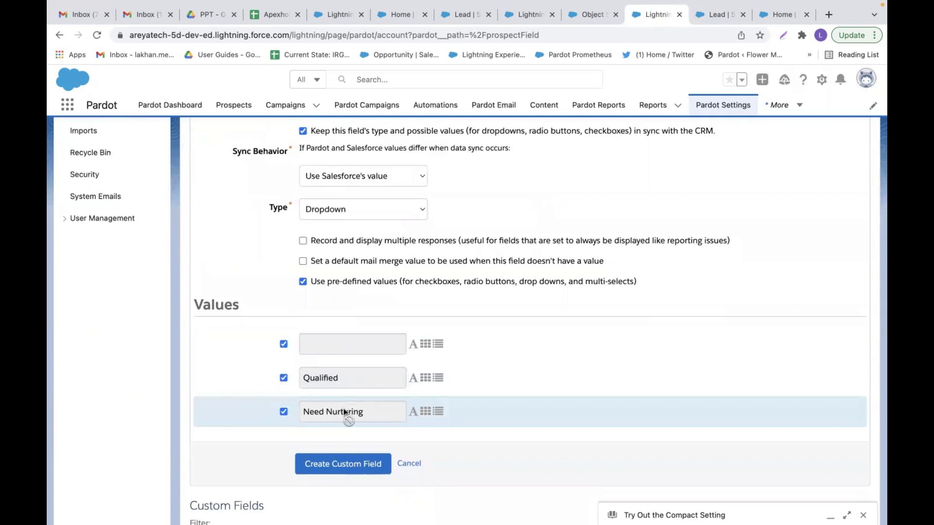
click(702, 16)
scroll(371, 358, down, 10)
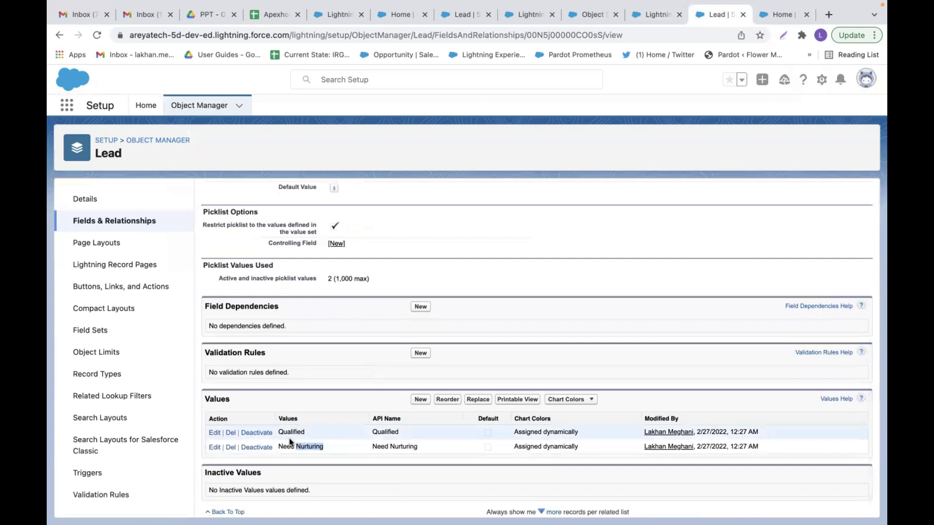
click(651, 16)
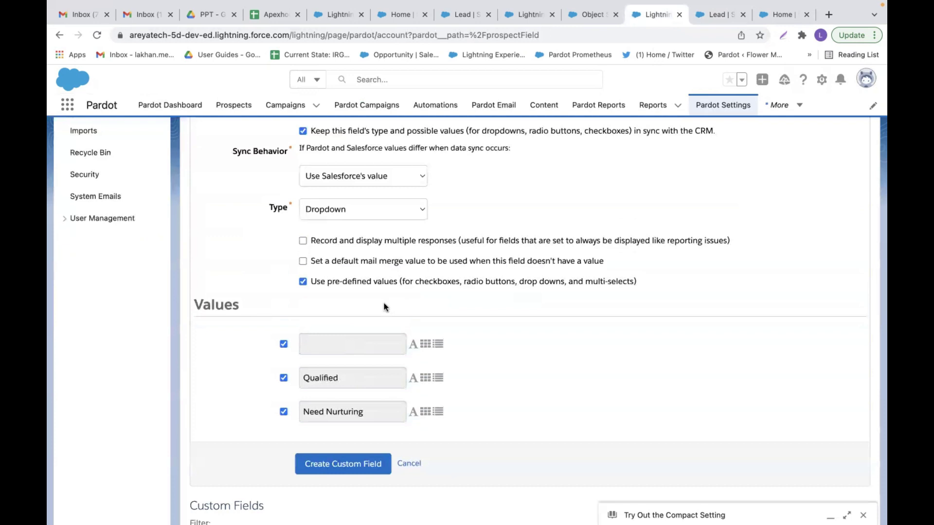
scroll(382, 291, up, 2)
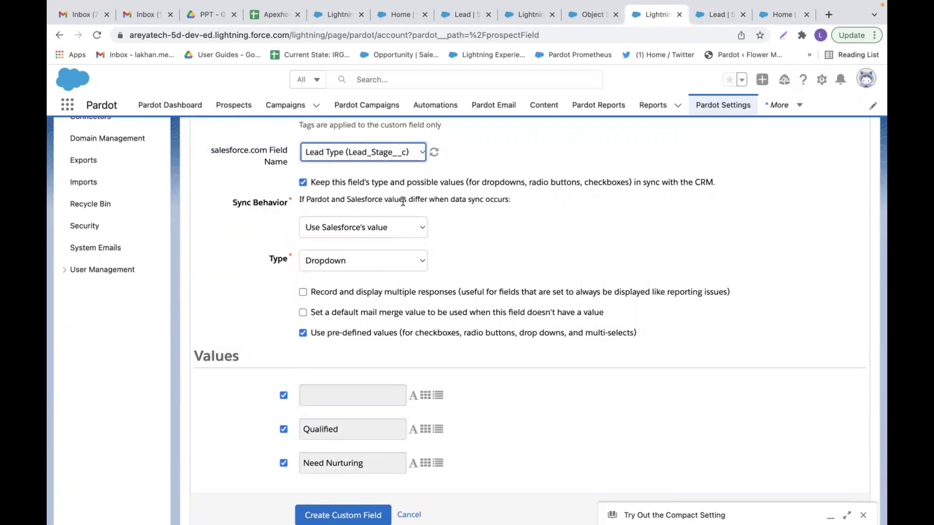
click(418, 226)
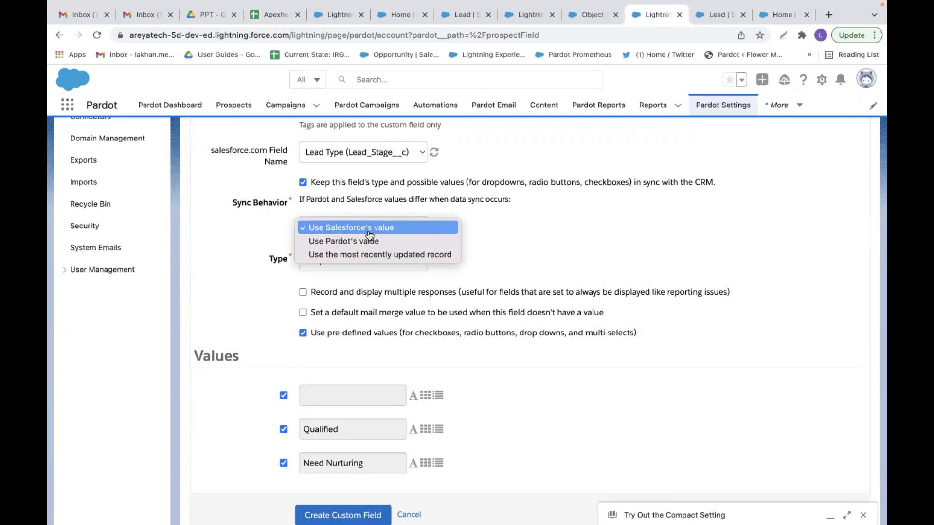
click(369, 229)
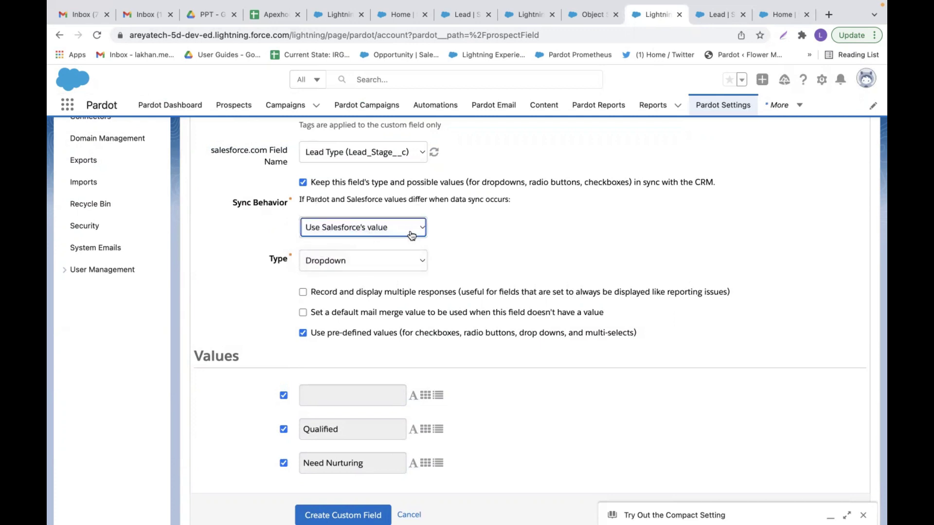
scroll(459, 246, down, 1)
scroll(460, 245, down, 1)
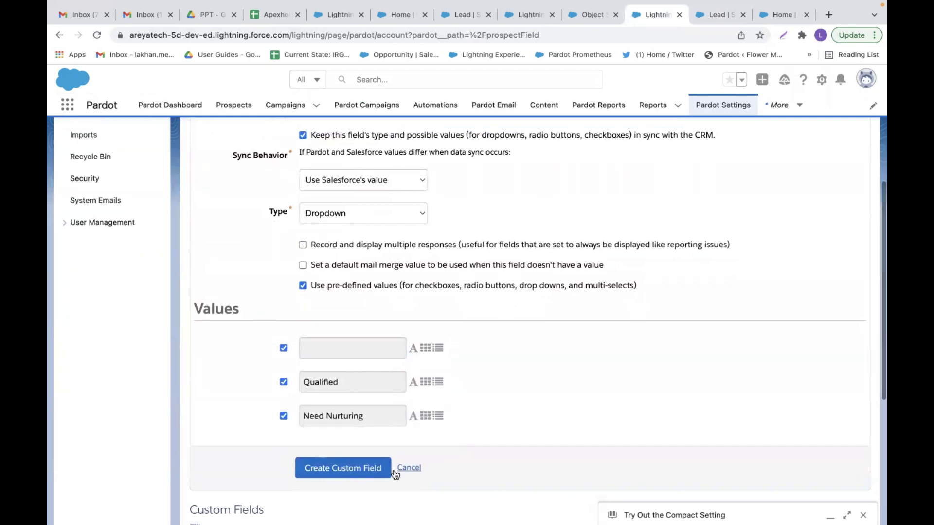
- Create the Lead Type custom field and queue all prospects for a full sync
click(344, 470)
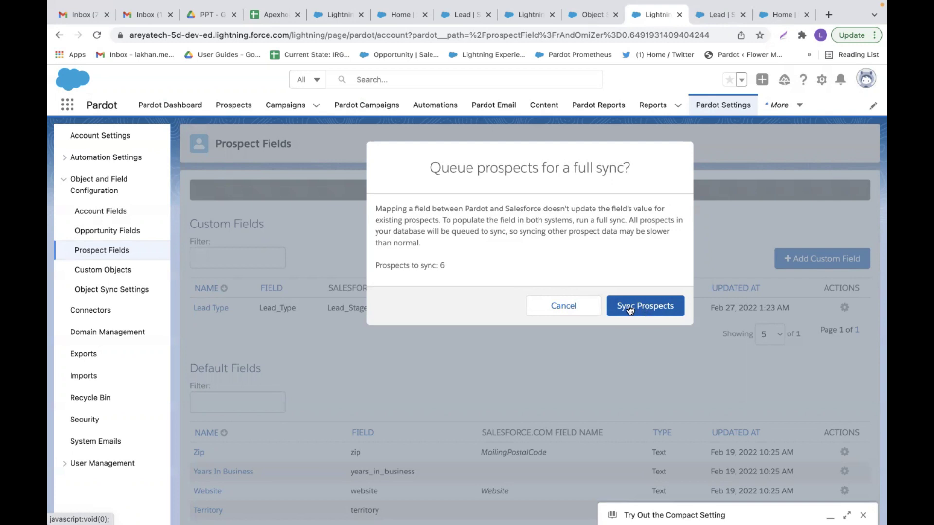
click(630, 310)
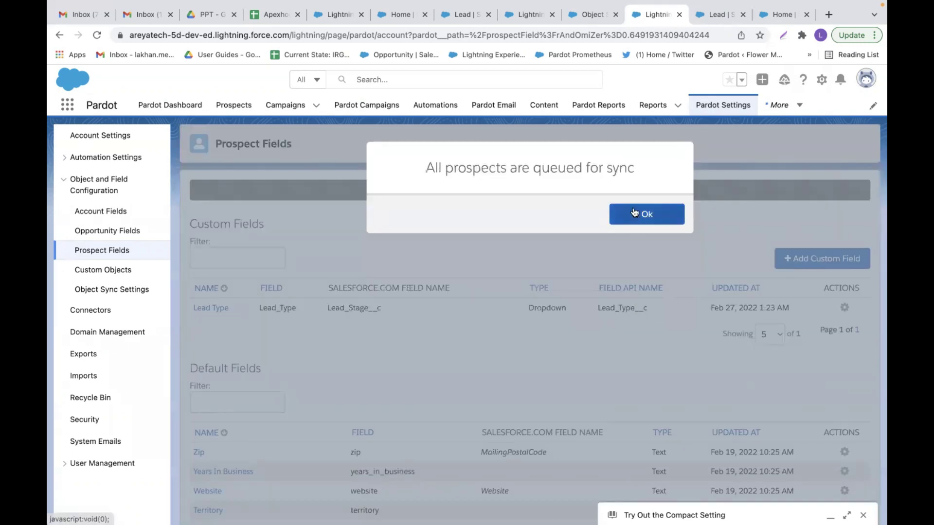
click(634, 213)
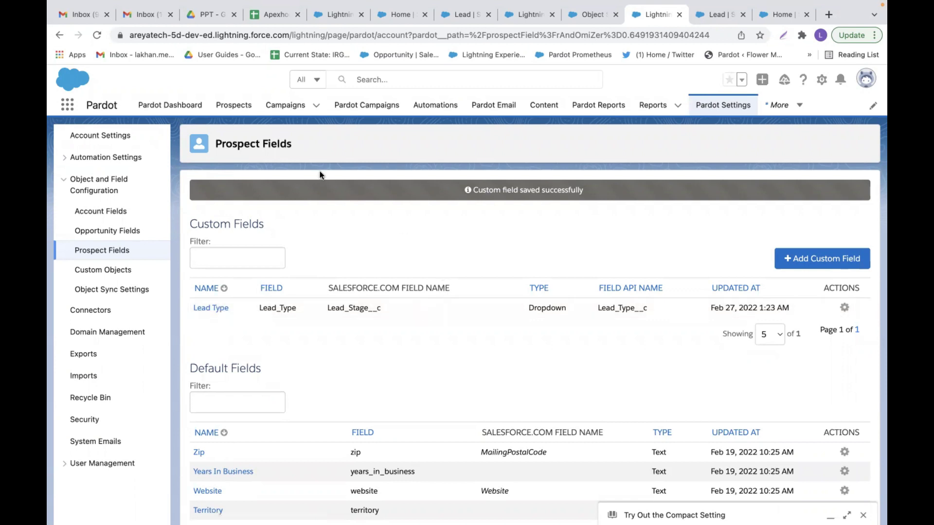
- Start a new prospect with the contact's first name, last name, e-mail and Company 'Apexhours'
click(236, 107)
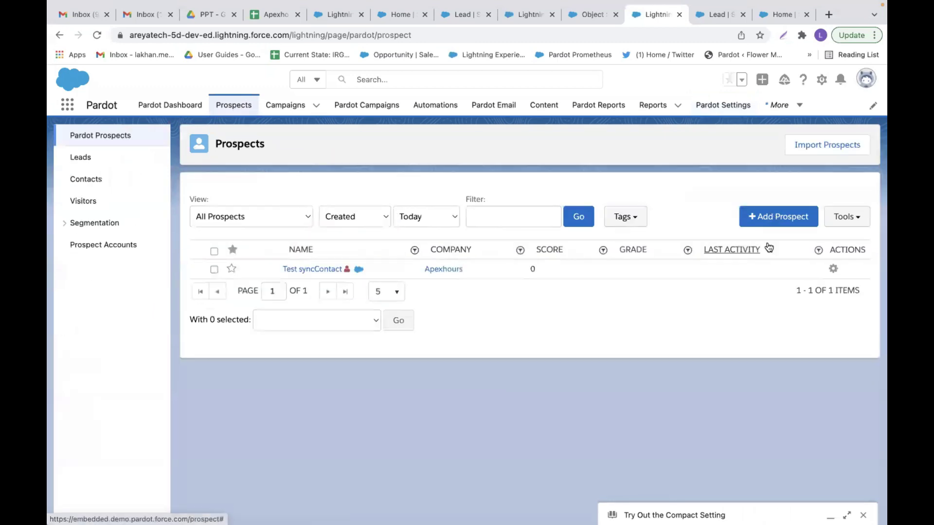
click(780, 223)
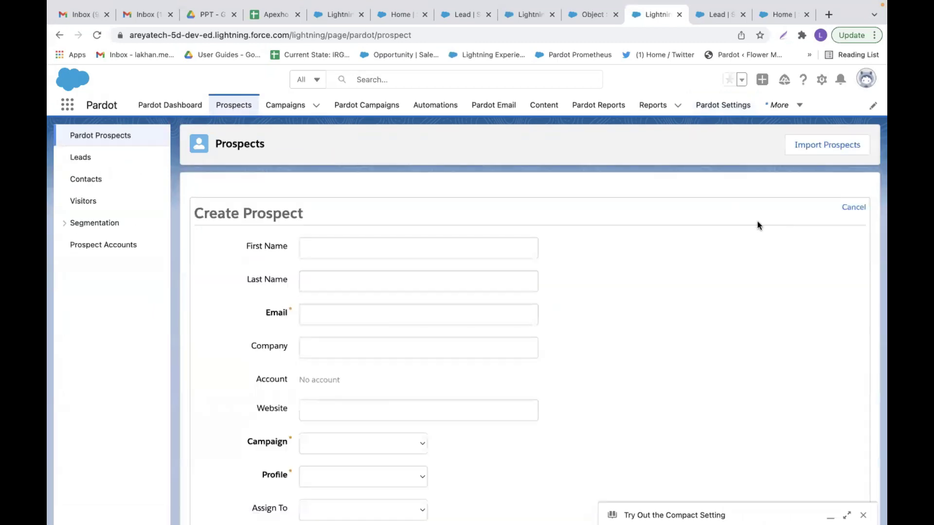
click(369, 251)
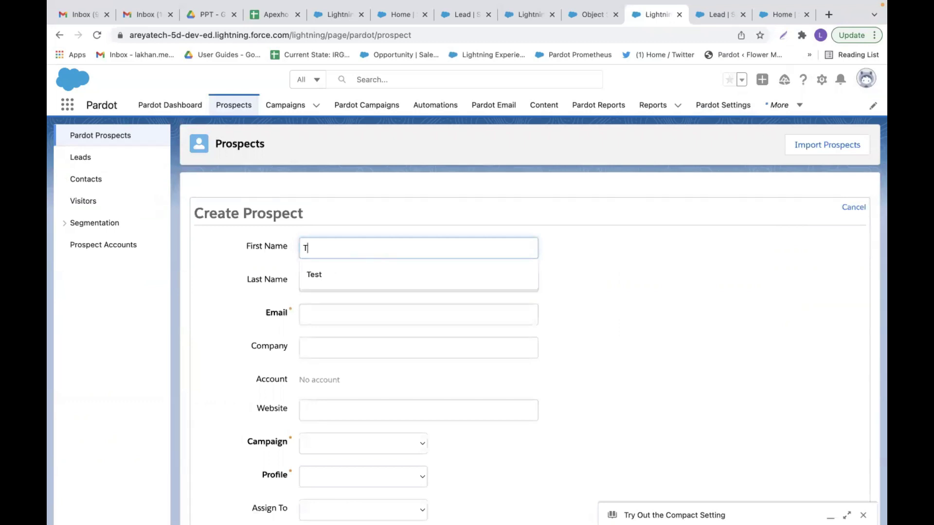
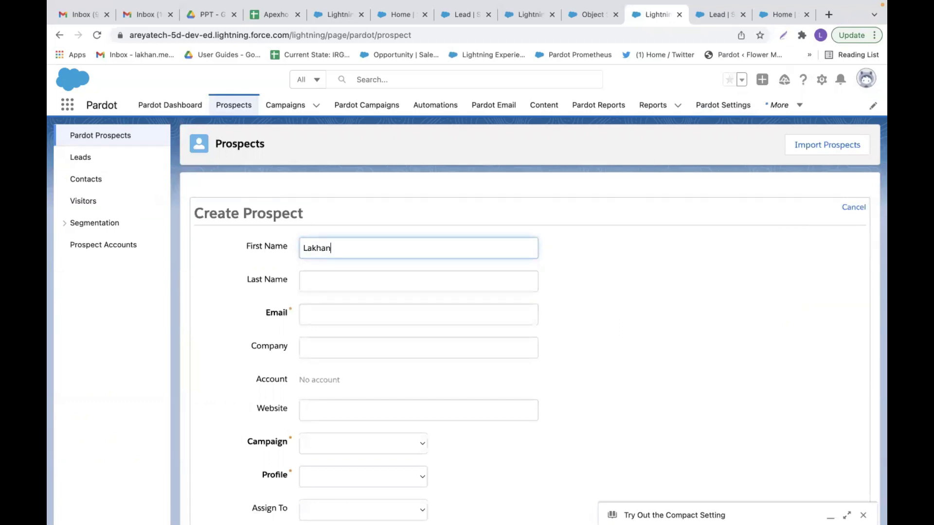
click(345, 285)
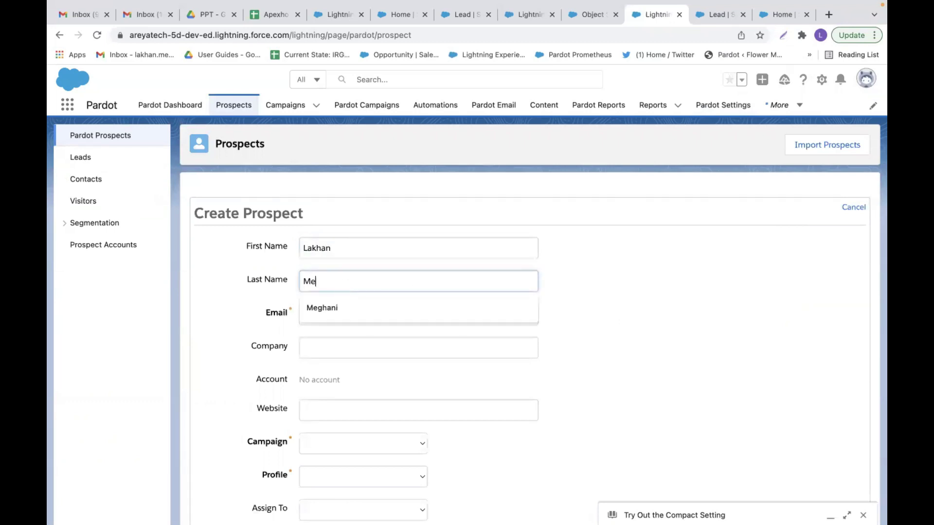
click(346, 315)
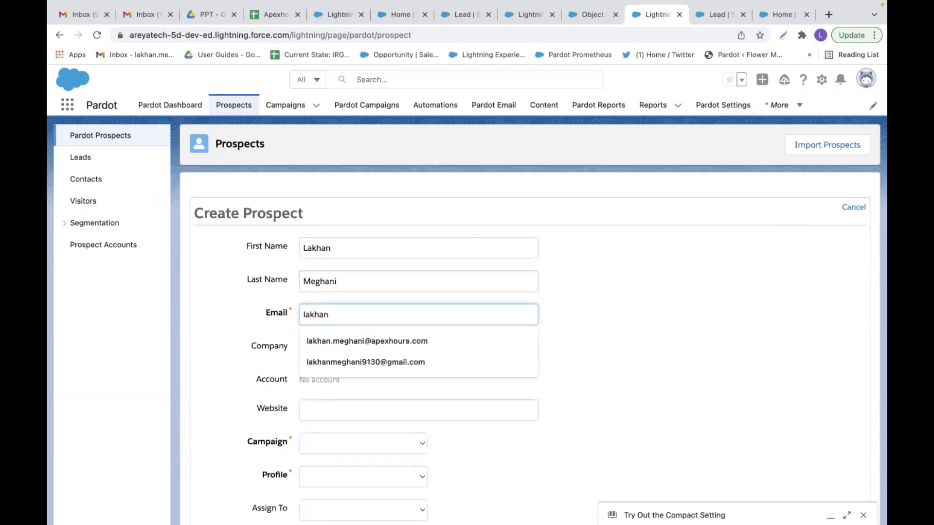
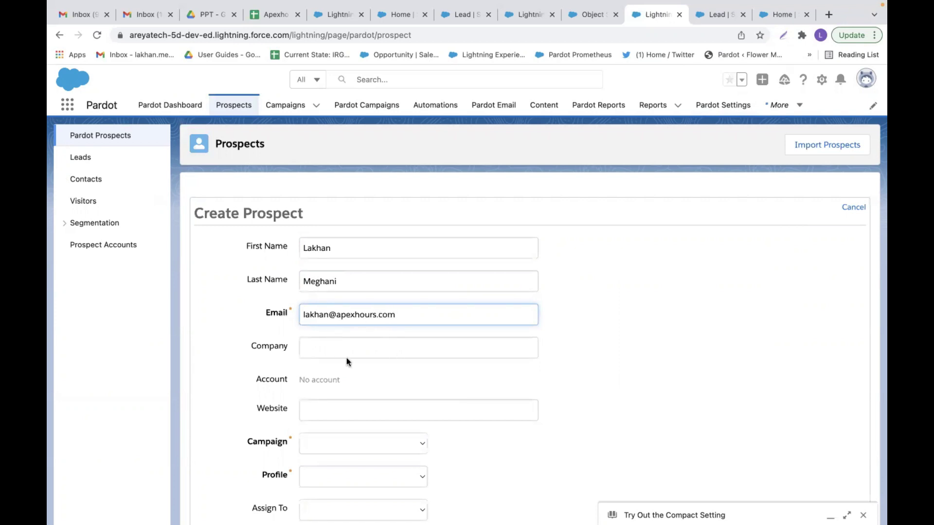
click(334, 351)
text(Apexhours)
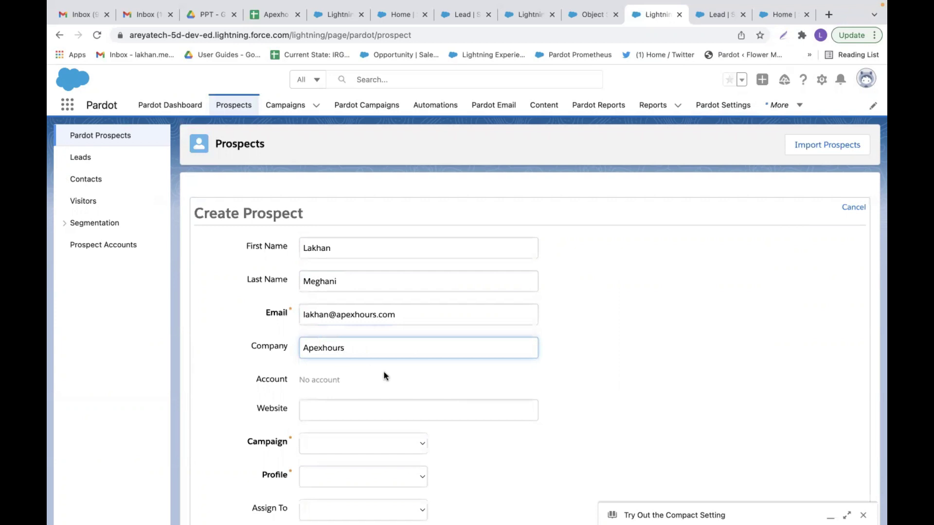
- Set the prospect's campaign to Email Plug-in and profile to Default
scroll(384, 372, down, 3)
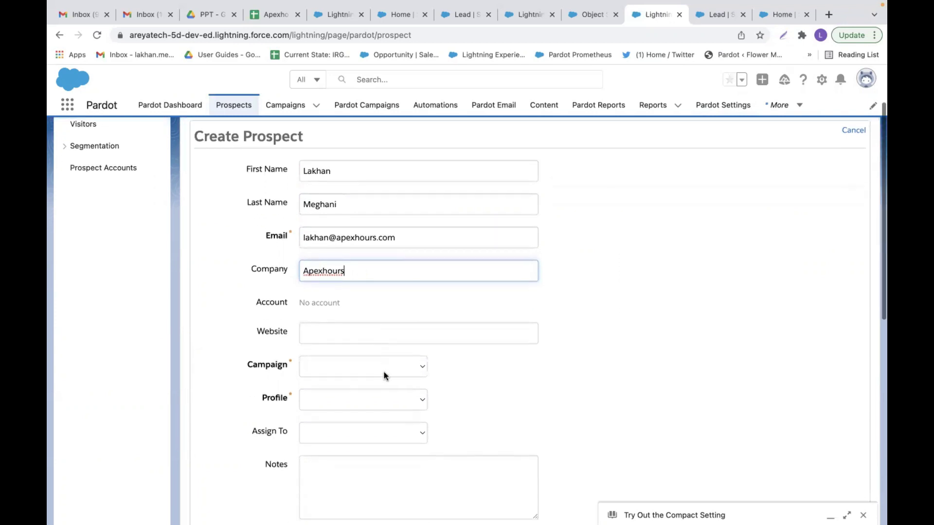
click(395, 362)
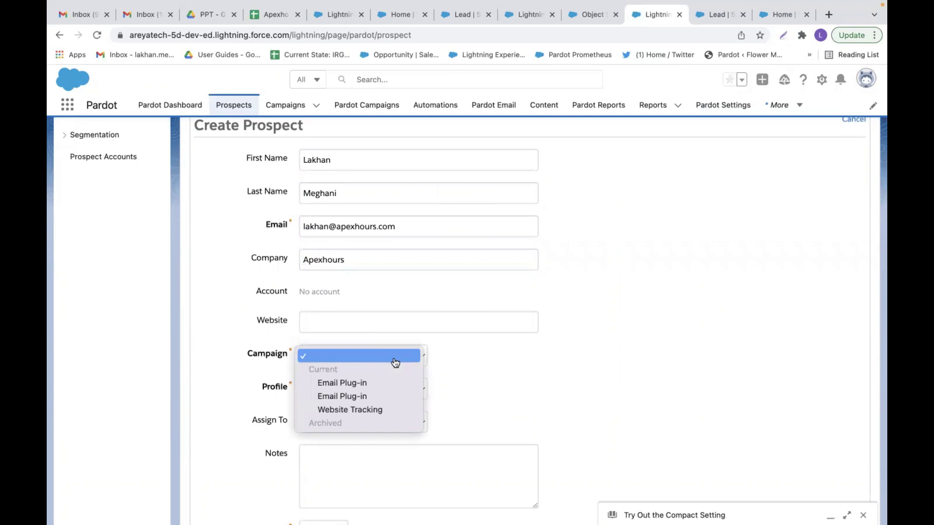
click(379, 384)
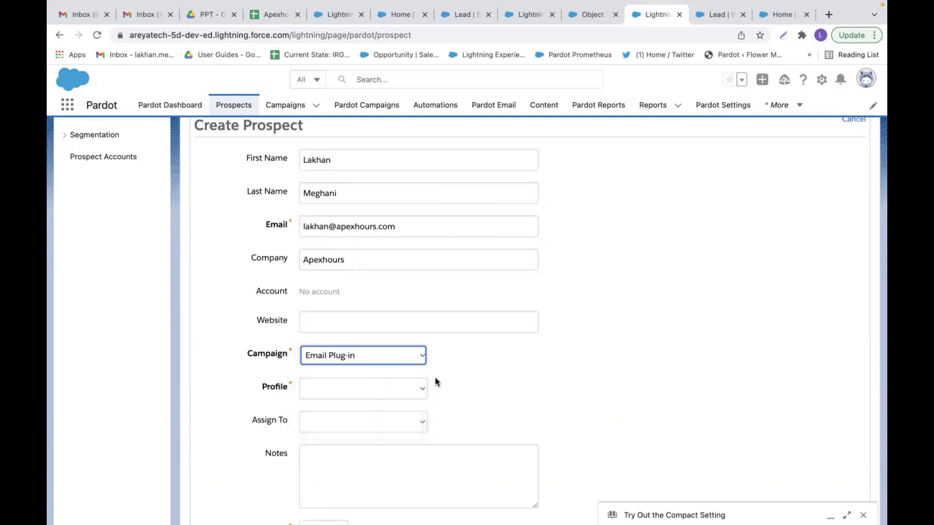
scroll(458, 384, down, 3)
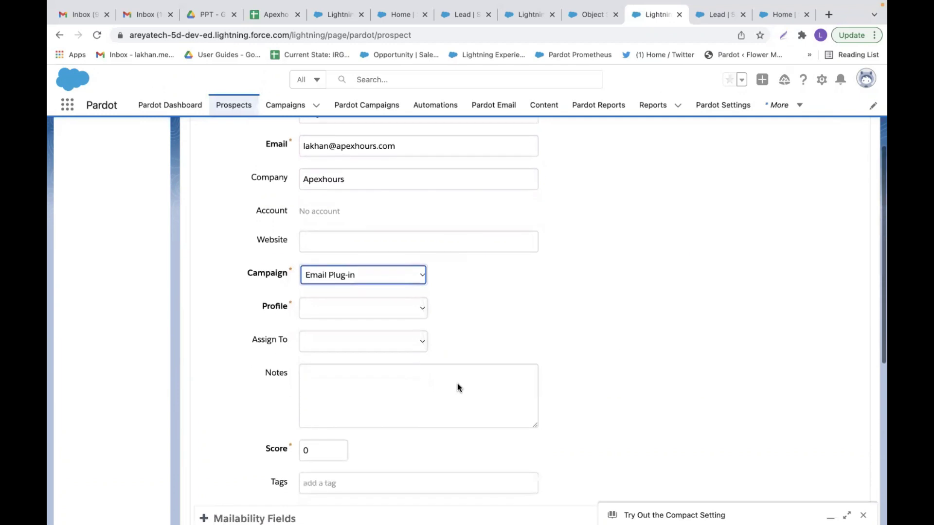
click(417, 309)
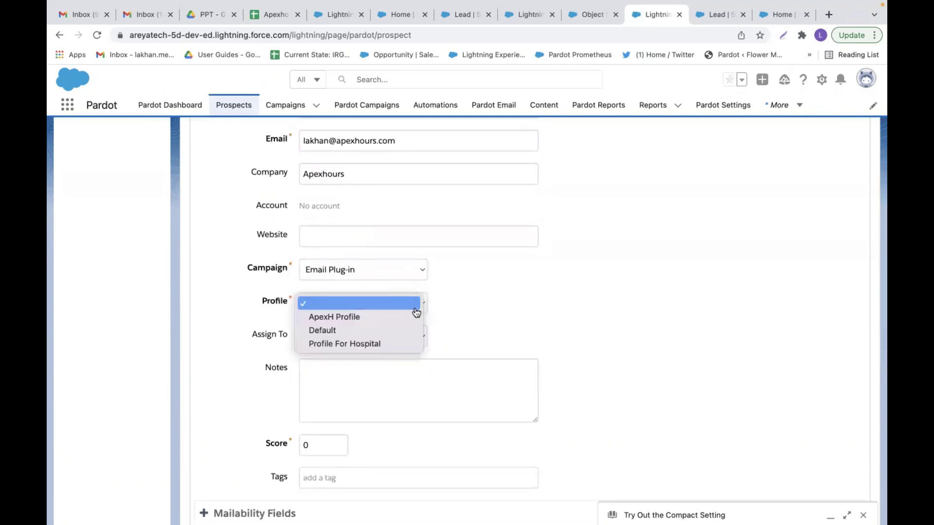
click(380, 331)
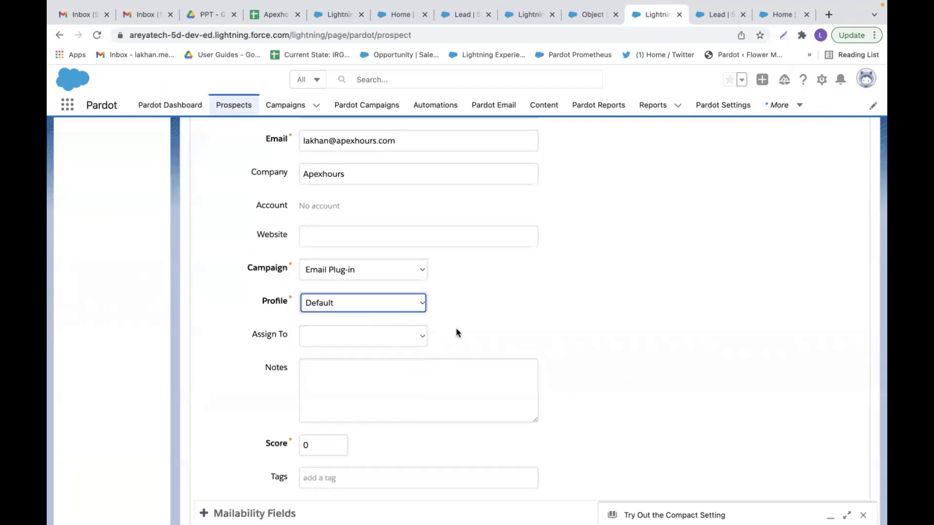
- Assign the prospect to a specific user
click(412, 337)
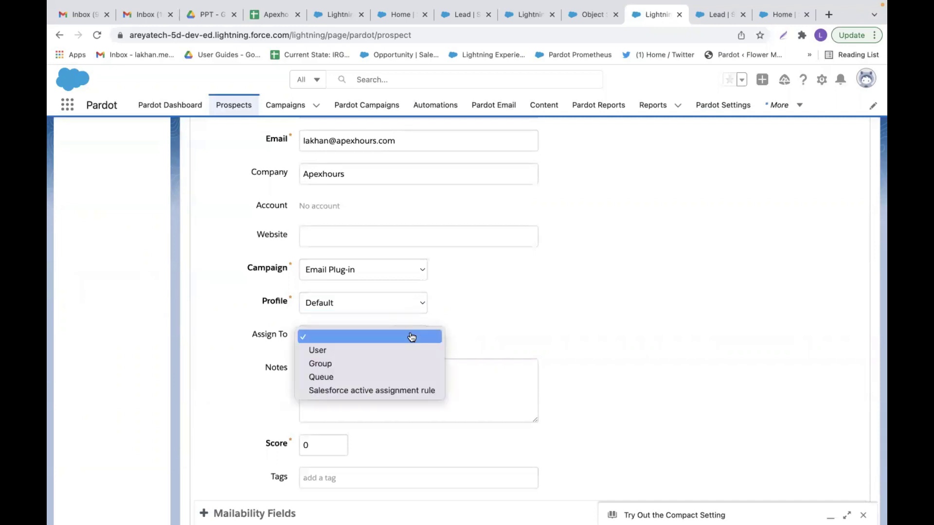
click(383, 350)
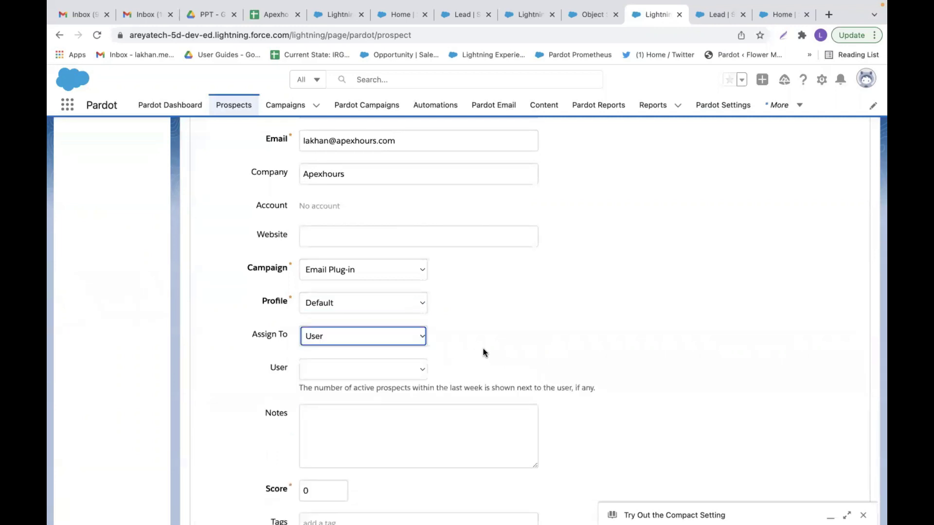
click(402, 370)
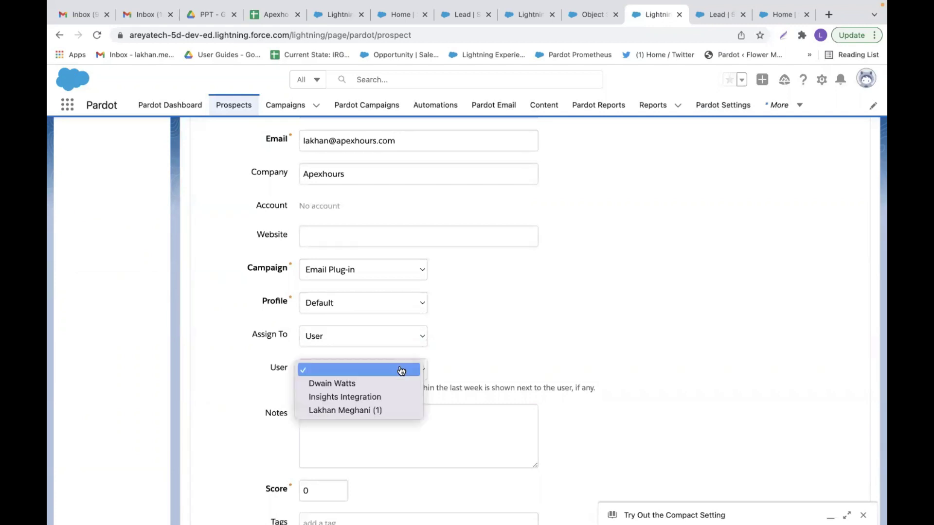
click(358, 410)
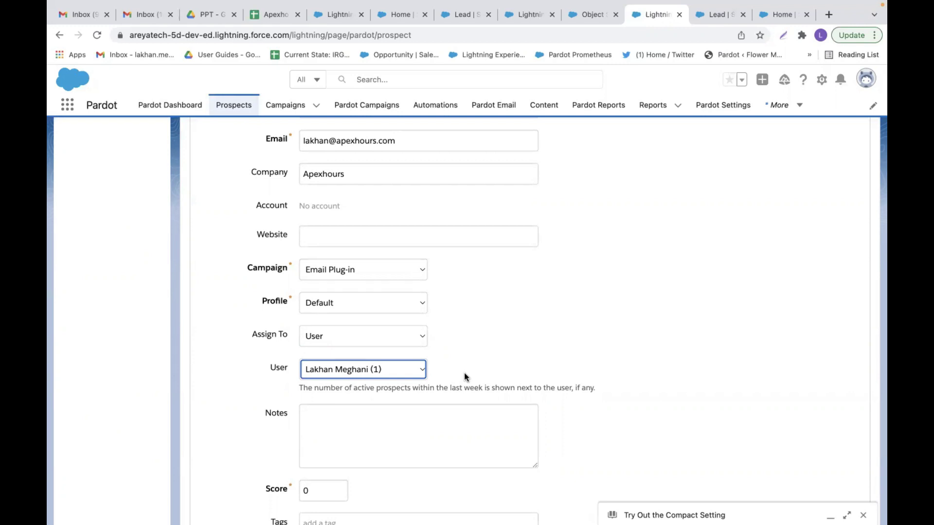
scroll(465, 373, down, 2)
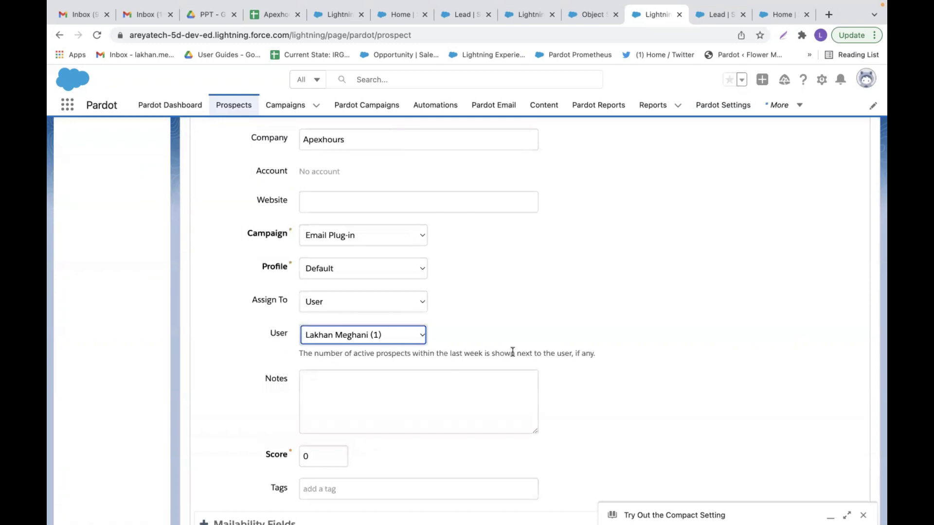
scroll(513, 352, down, 5)
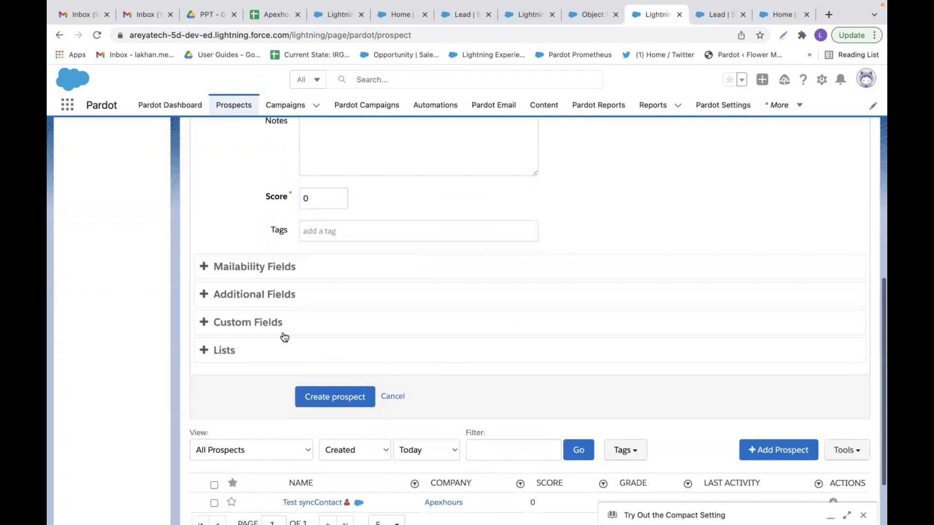
- Set the Lead Type custom field to Need Nurturing and create the prospect
click(271, 328)
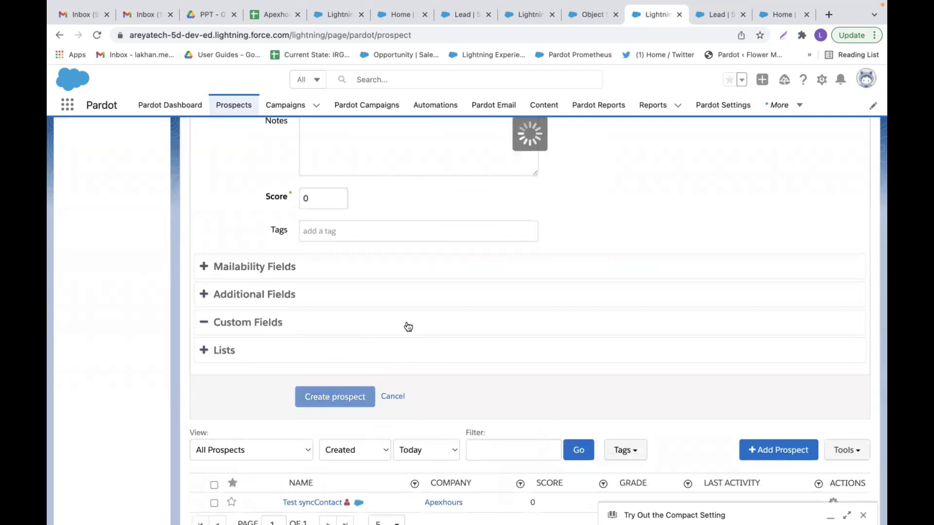
scroll(434, 325, down, 1)
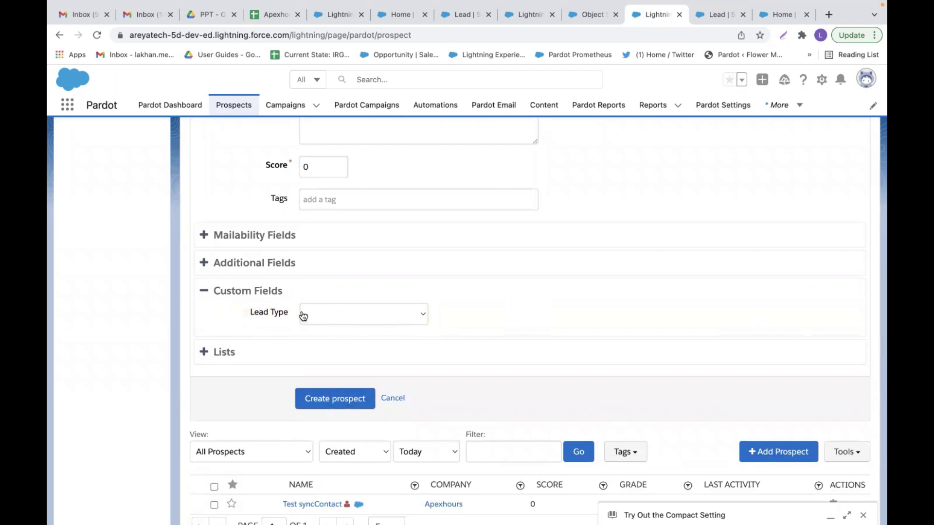
click(385, 314)
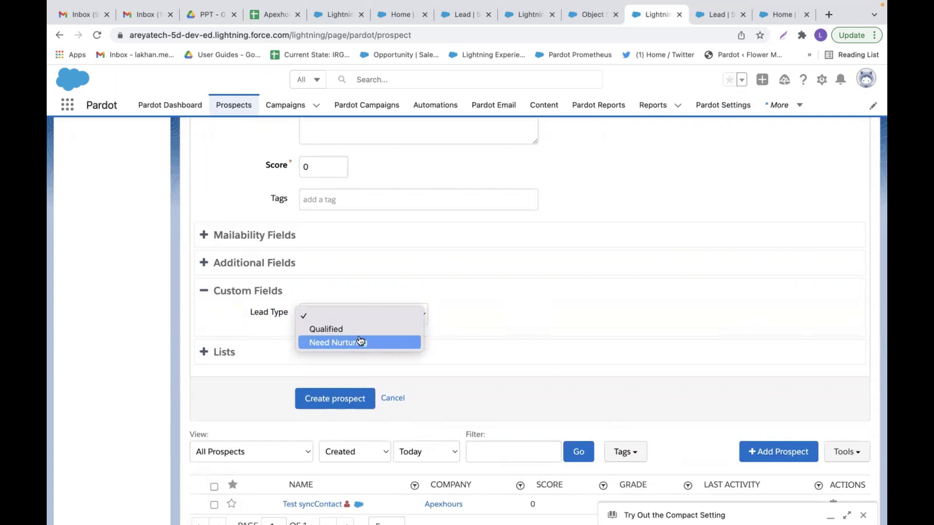
click(359, 342)
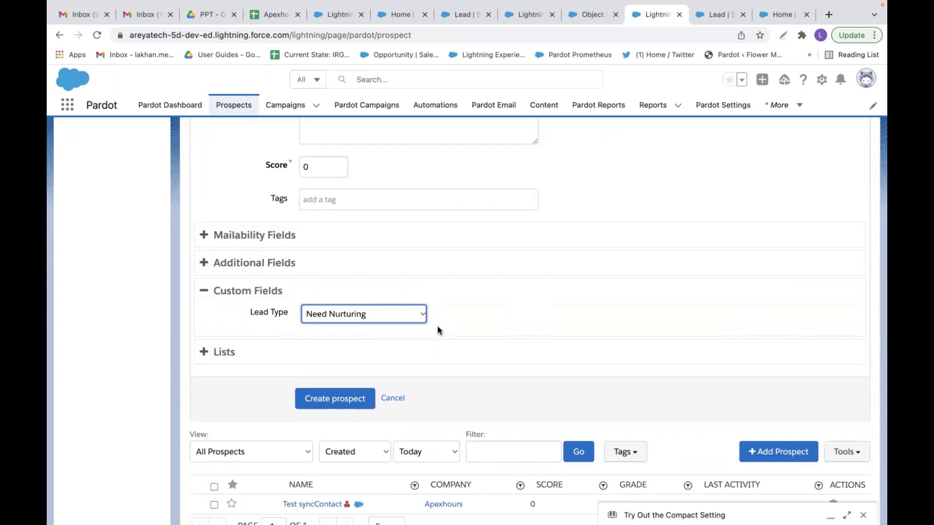
click(338, 403)
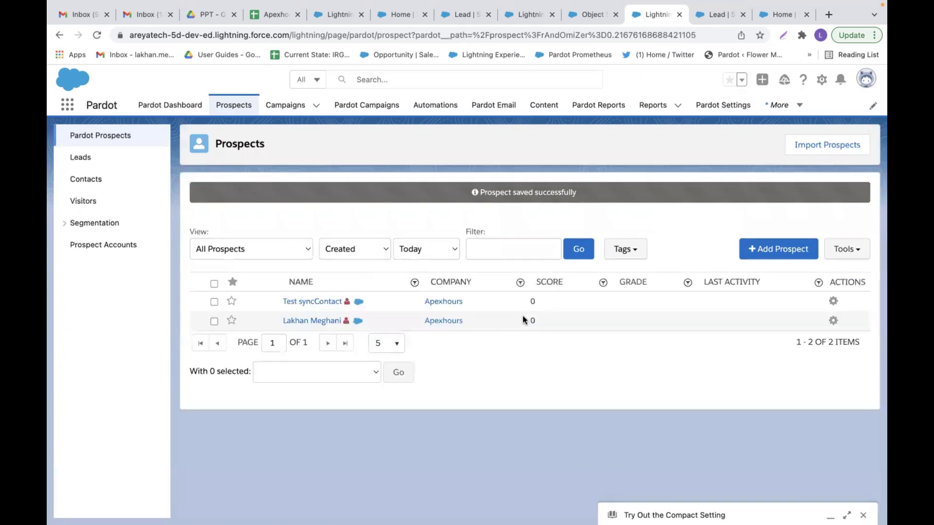
- Open the saved prospect's record and verify Lead Type shows Need Nurturing
click(325, 323)
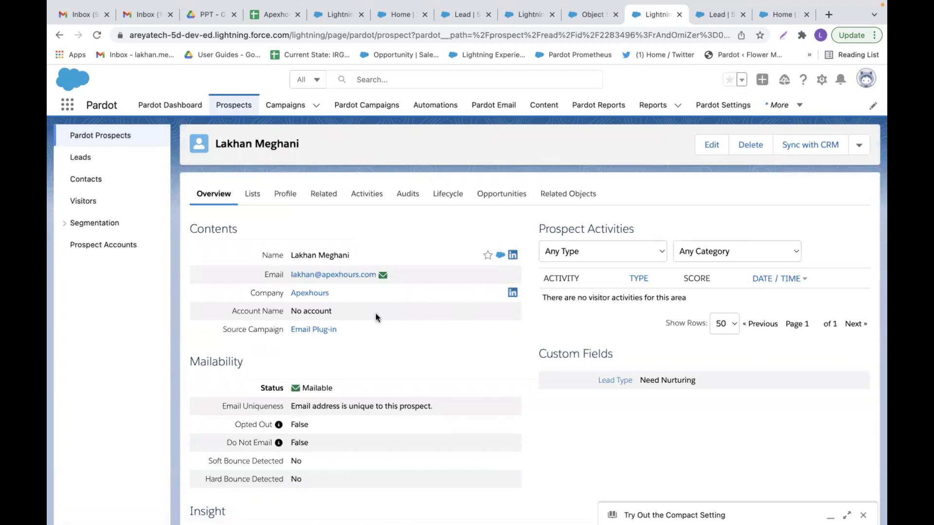
scroll(402, 339, down, 1)
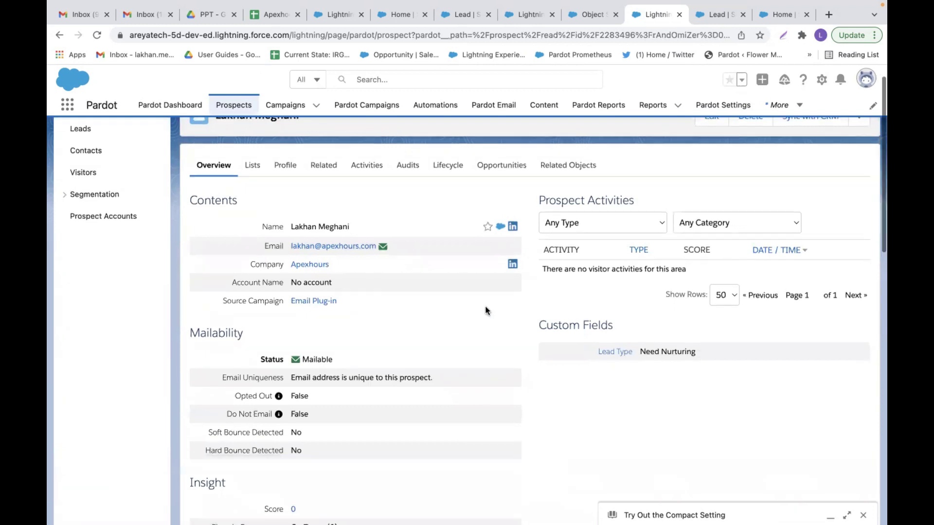
scroll(486, 312, up, 1)
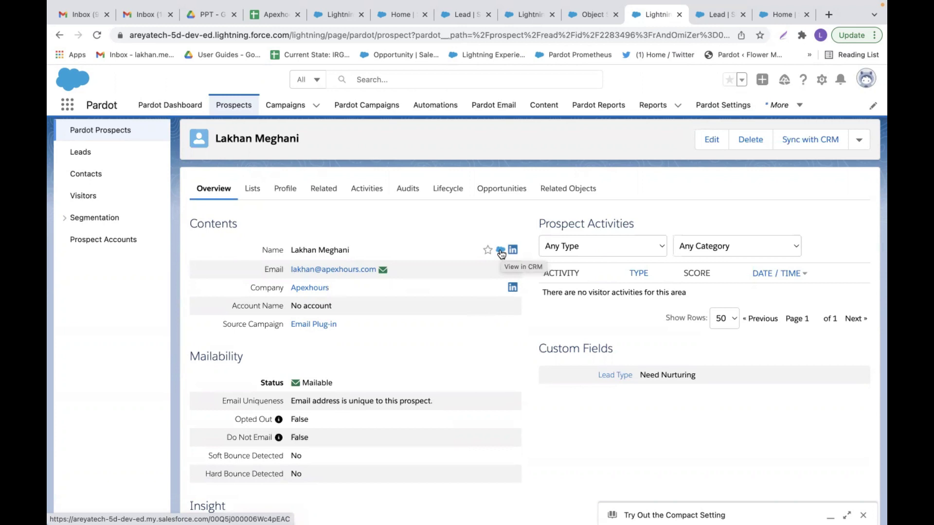
- Confirm the synced Salesforce lead's Lead Type is Need Nurturing, then show the 'Data sync between Salesforce & Pardot' slide
click(501, 251)
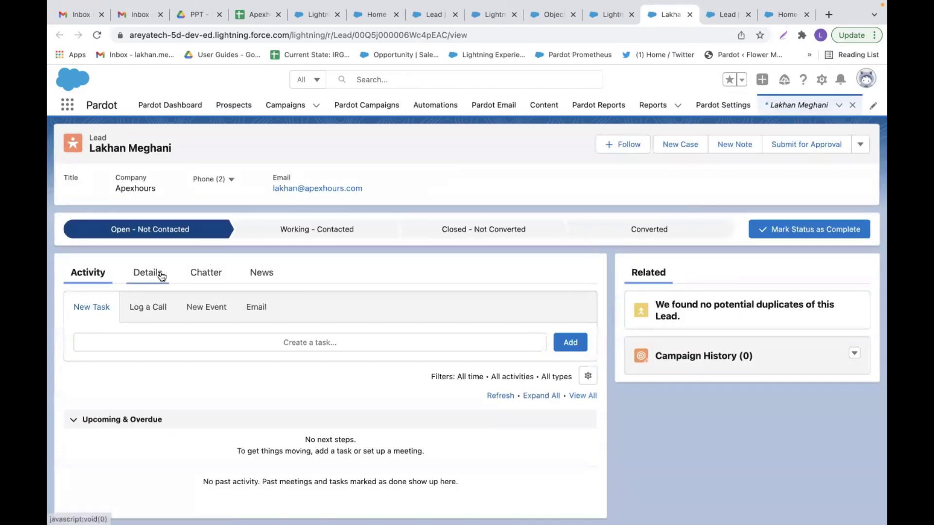
click(155, 273)
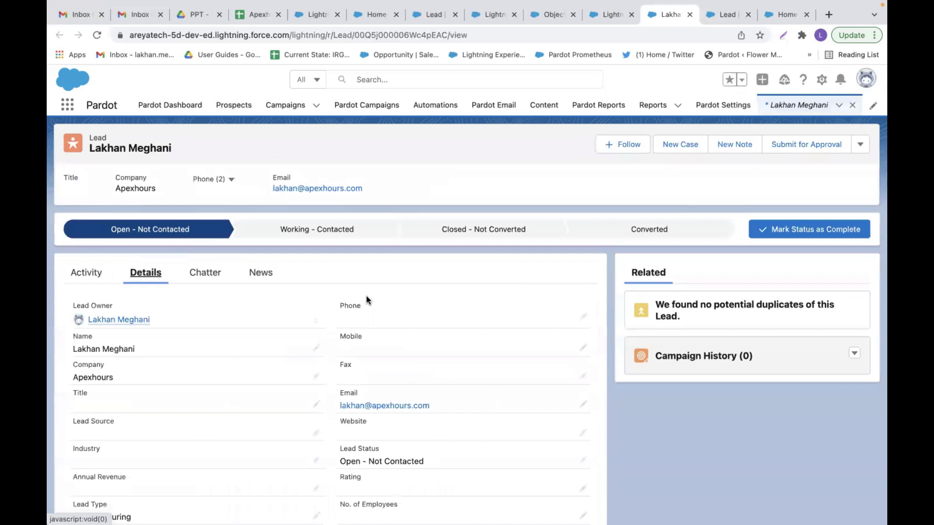
scroll(367, 300, down, 3)
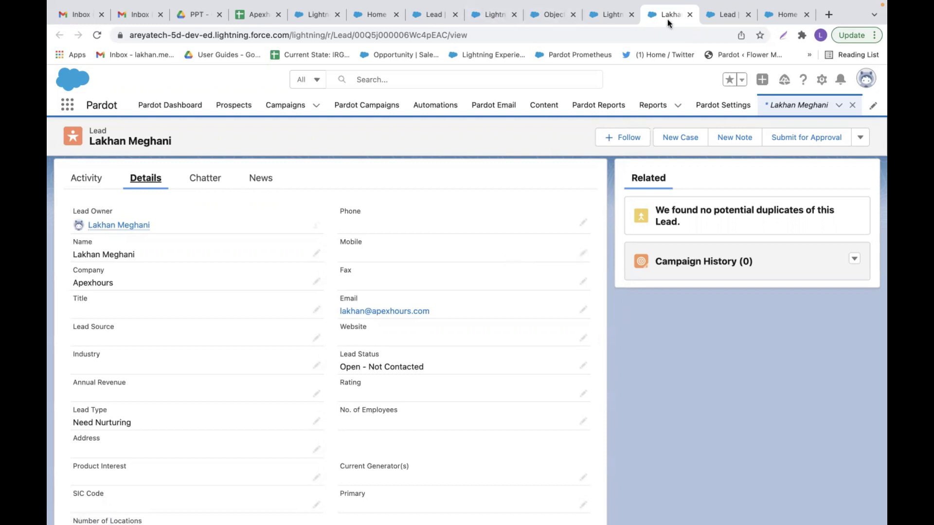
key(super+Tab)
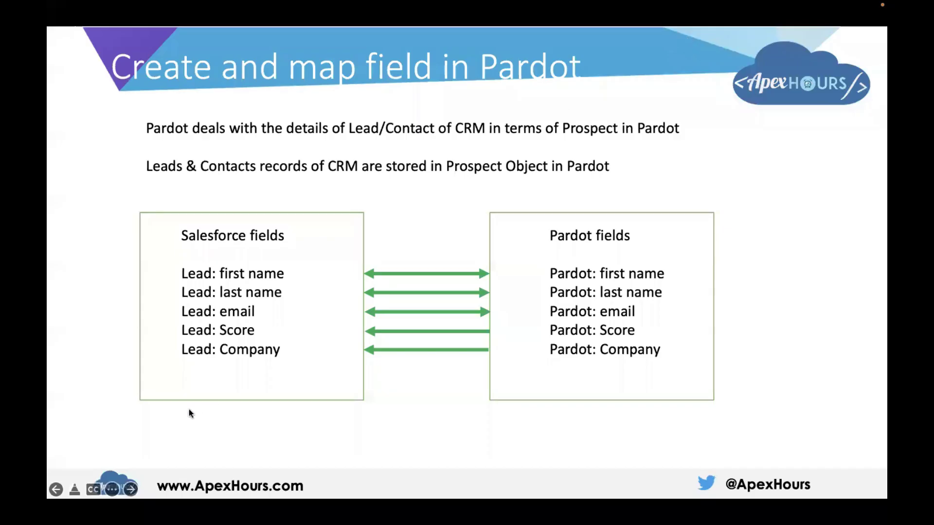
click(130, 491)
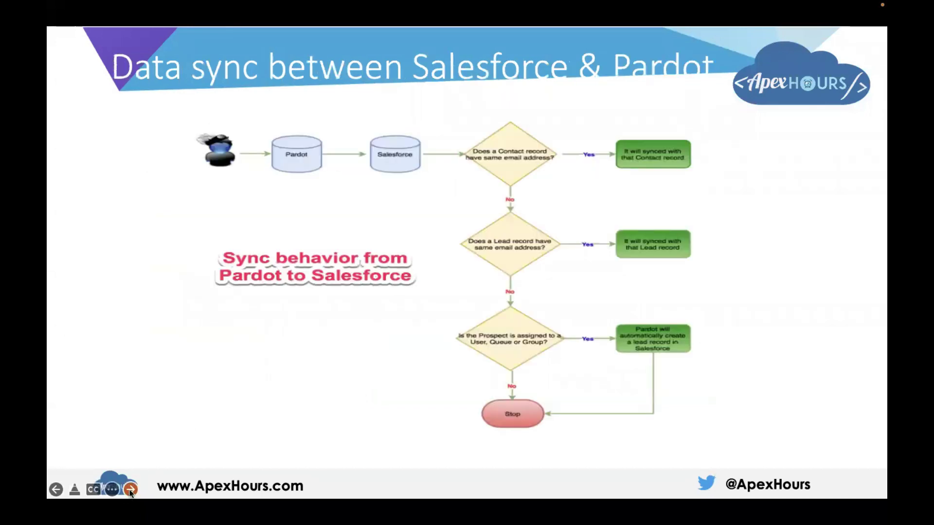